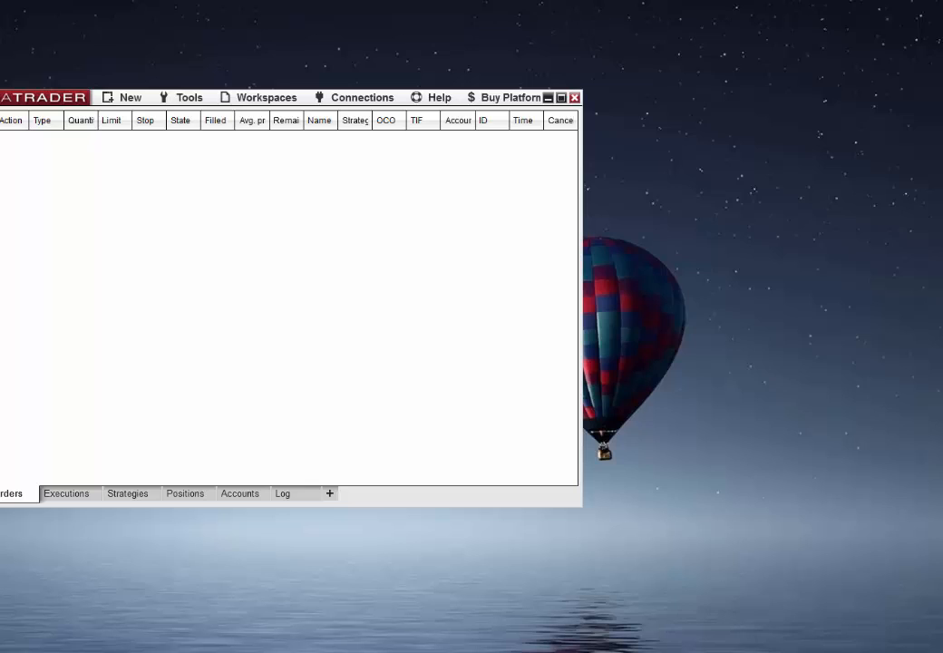
Connect to the My IQFeed data feed and bring the main window fully into view
click(366, 100)
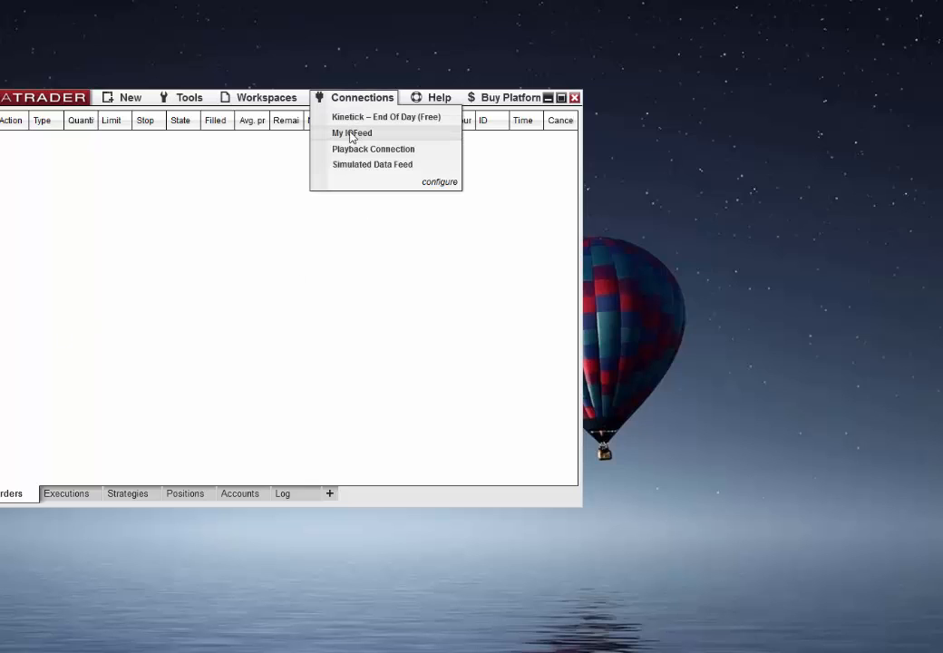
click(352, 133)
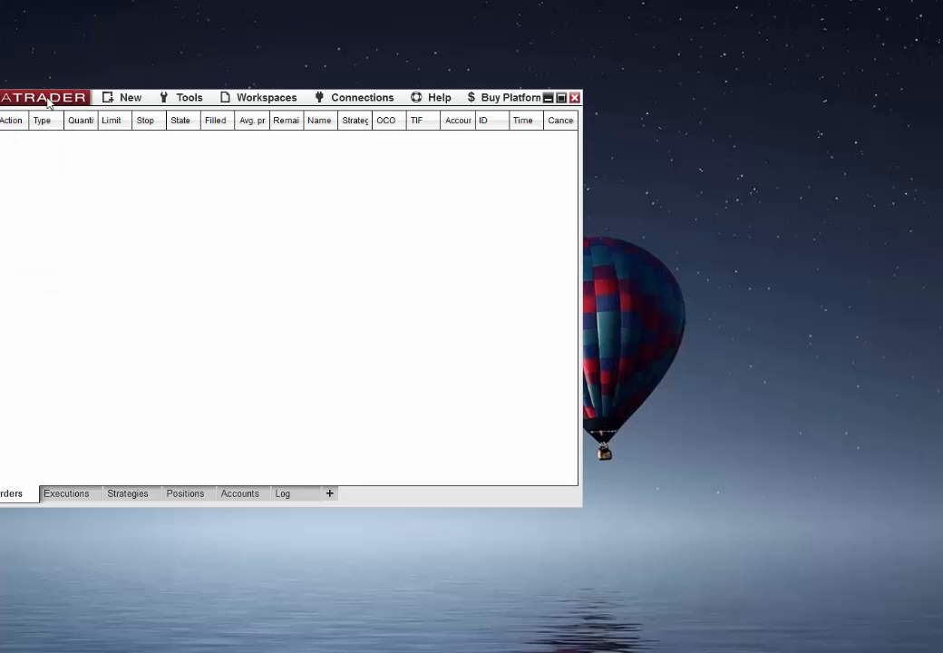
drag(47, 102, 195, 111)
Create a new Market Analyzer window and place it fully in view over the main window
click(288, 108)
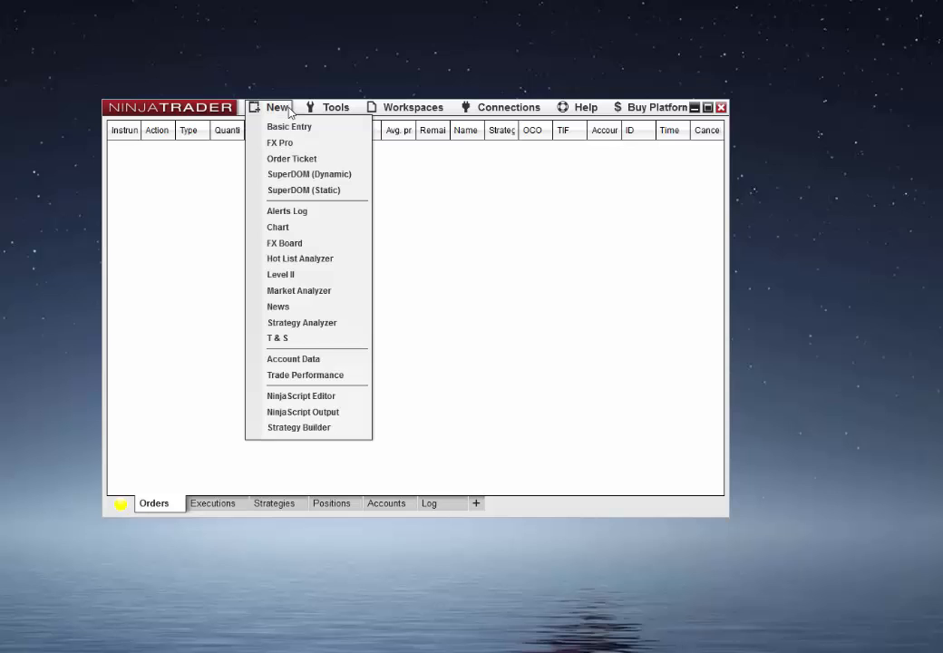
click(296, 291)
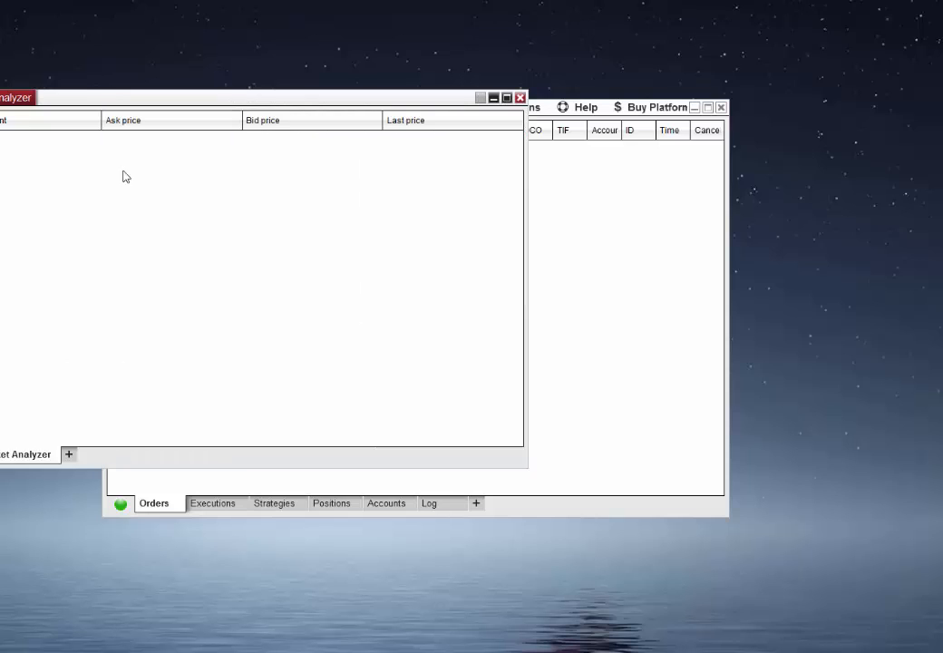
drag(110, 99, 274, 157)
Add the instruments ES 06-17 and NQ 06-17 to the Market Analyzer
right_click(289, 249)
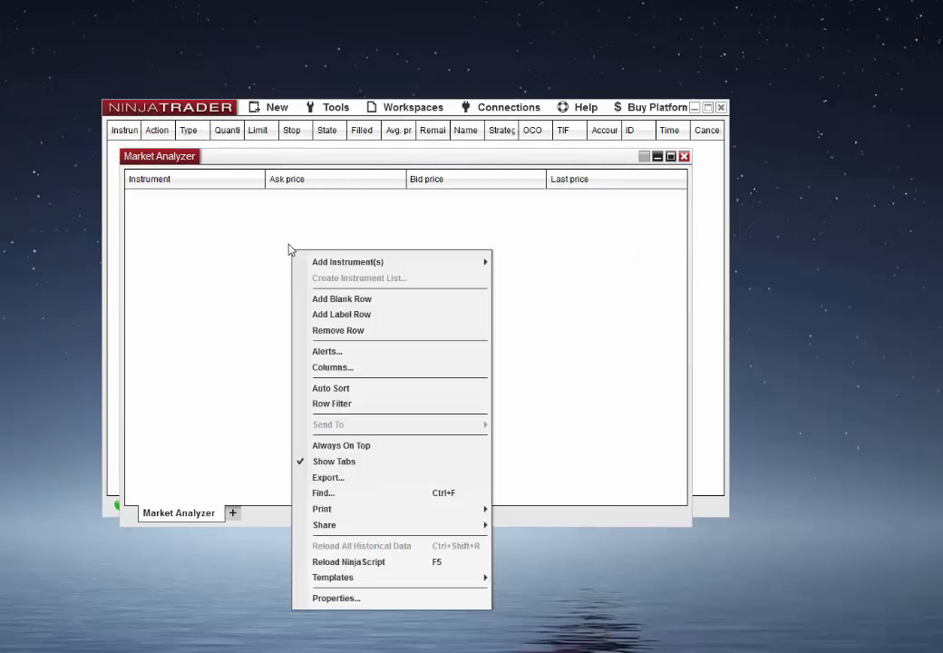
mouse_move(381, 262)
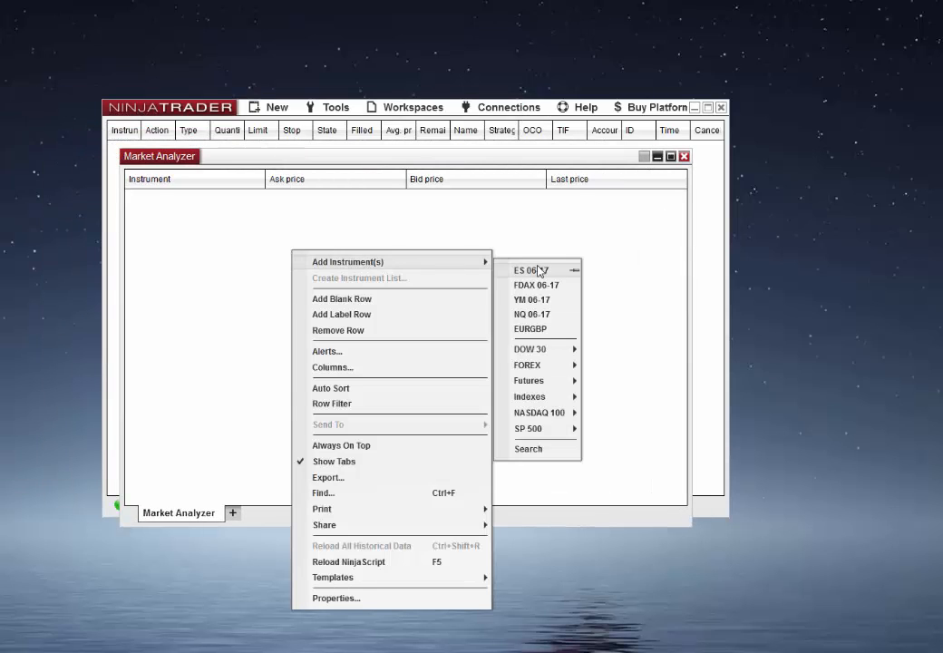
click(540, 272)
right_click(350, 273)
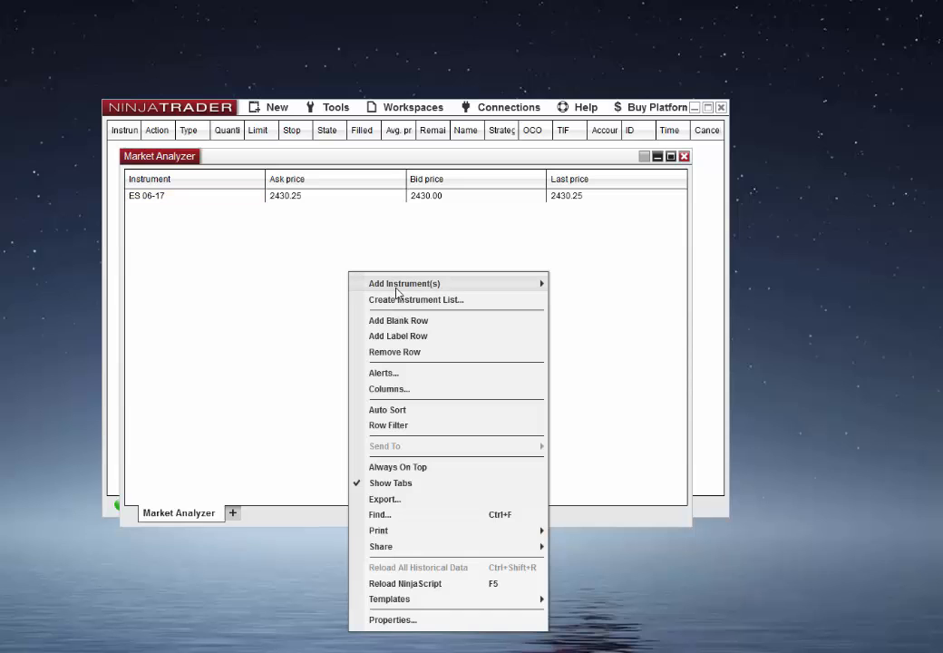
mouse_move(399, 284)
click(592, 335)
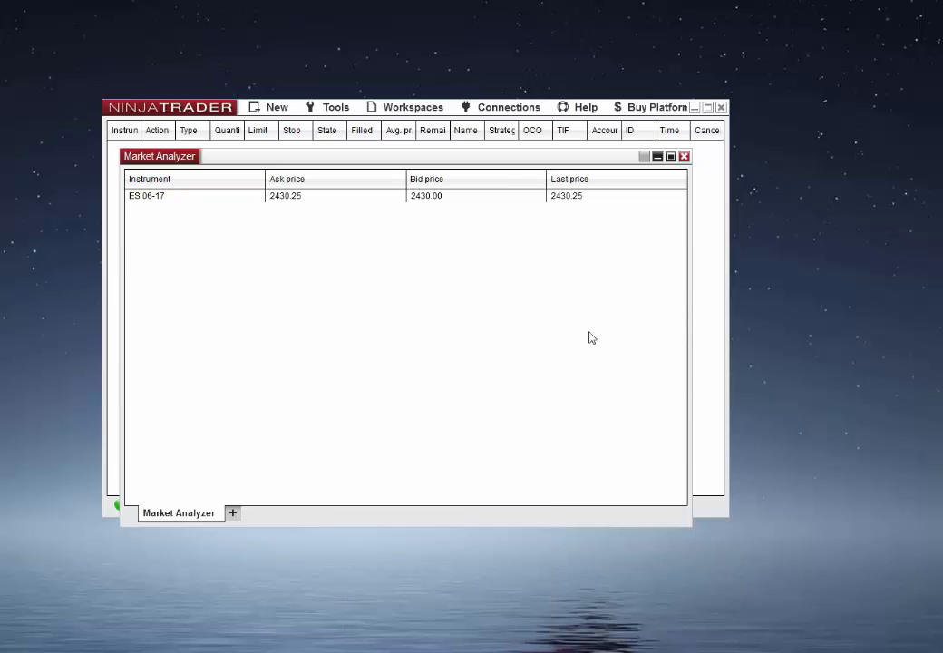
Add the instruments YM 06-17 and FDAX 06-17 to the Market Analyzer
right_click(432, 252)
mouse_move(481, 269)
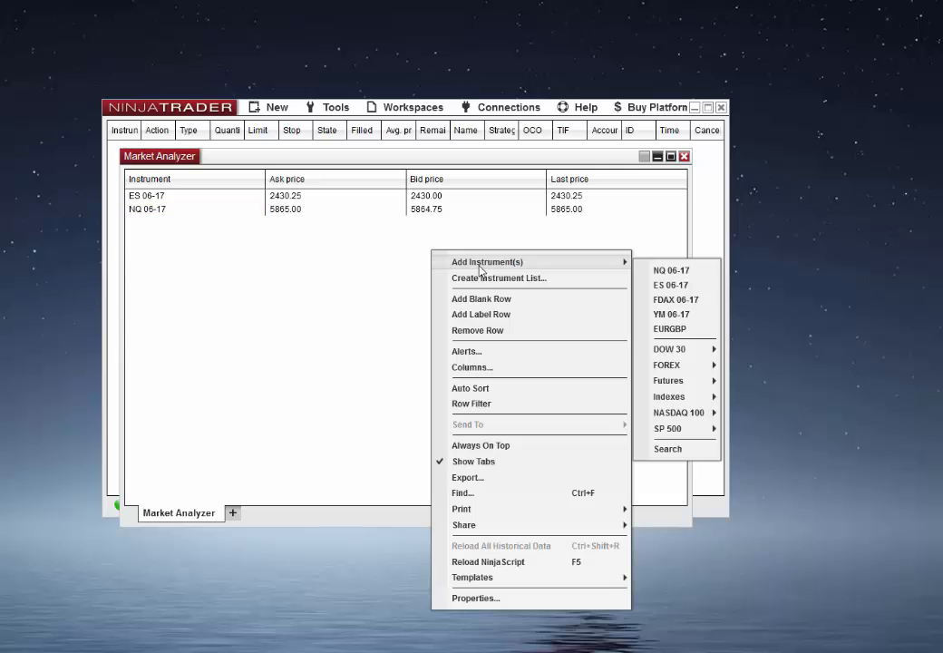
click(685, 315)
right_click(447, 276)
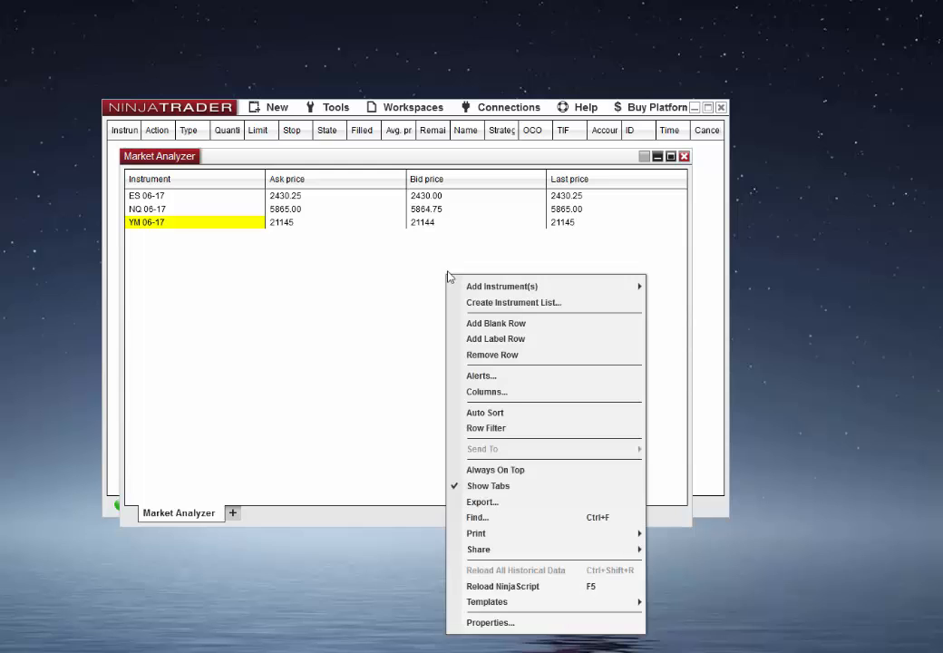
mouse_move(508, 288)
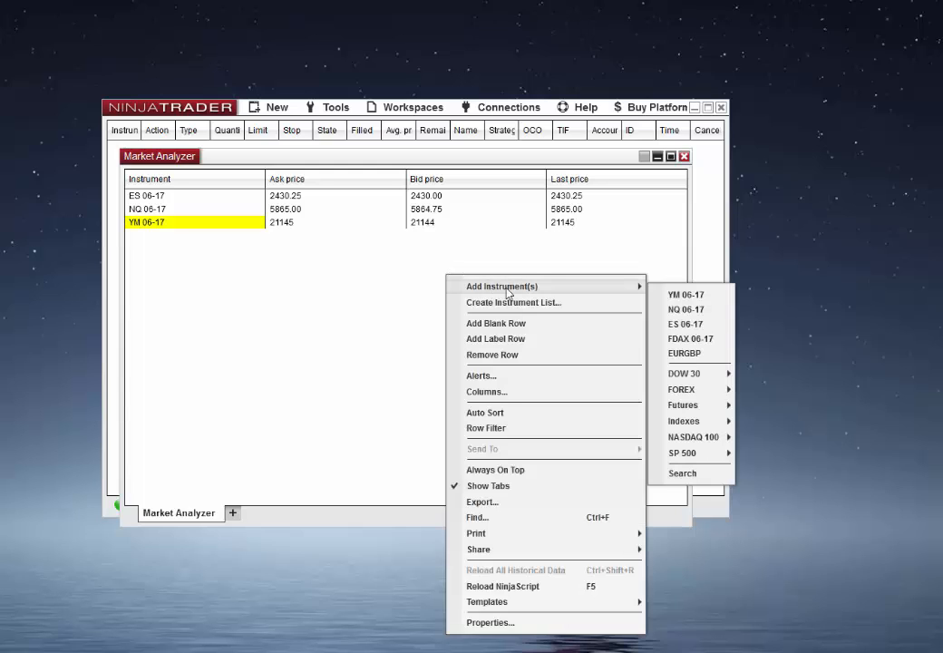
click(695, 342)
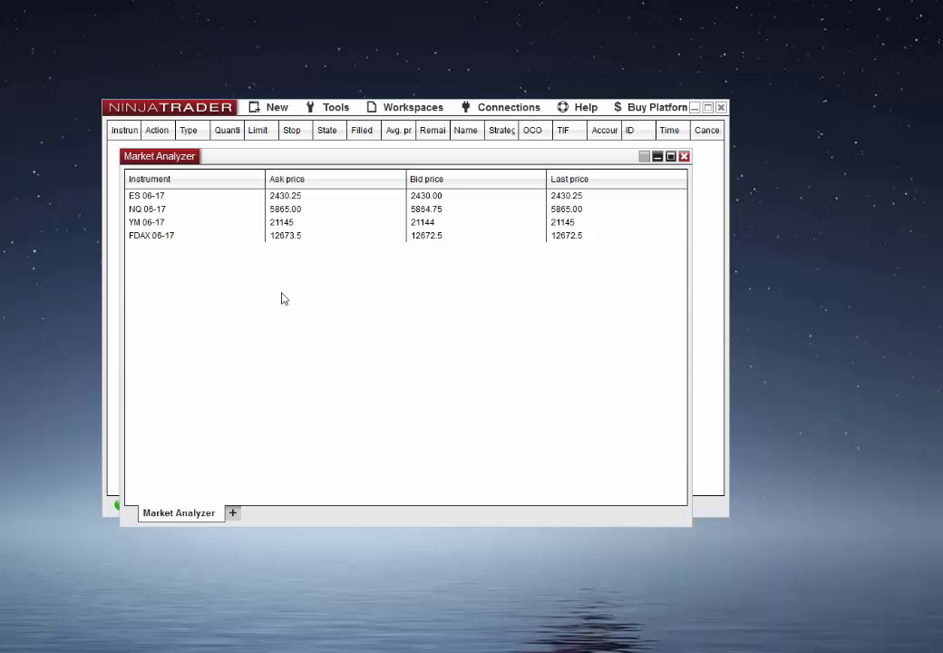
Open the Market Analyzer's column settings and add MTP Data Feed to the configured columns
right_click(272, 288)
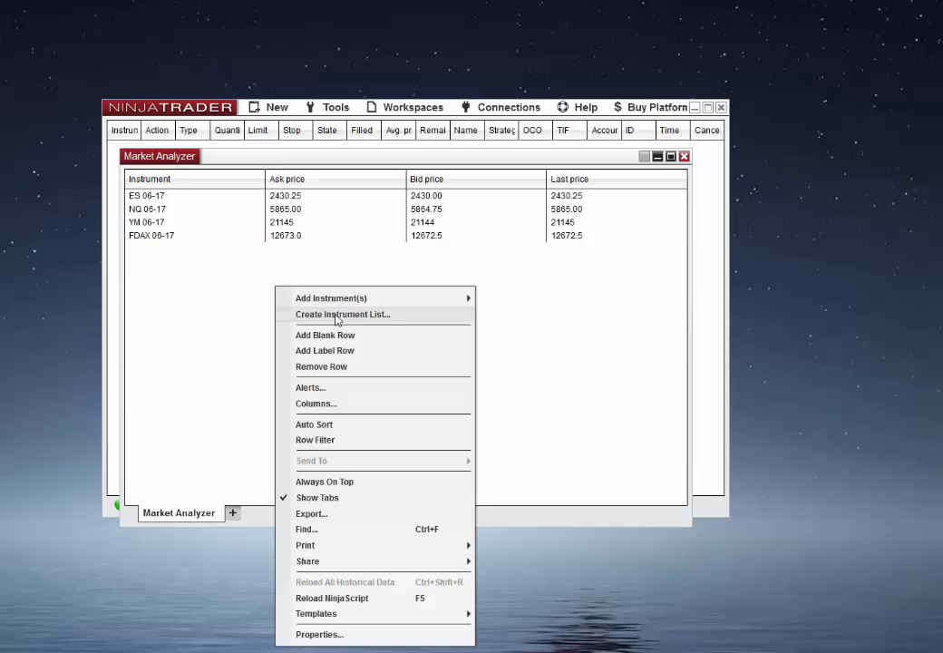
click(318, 404)
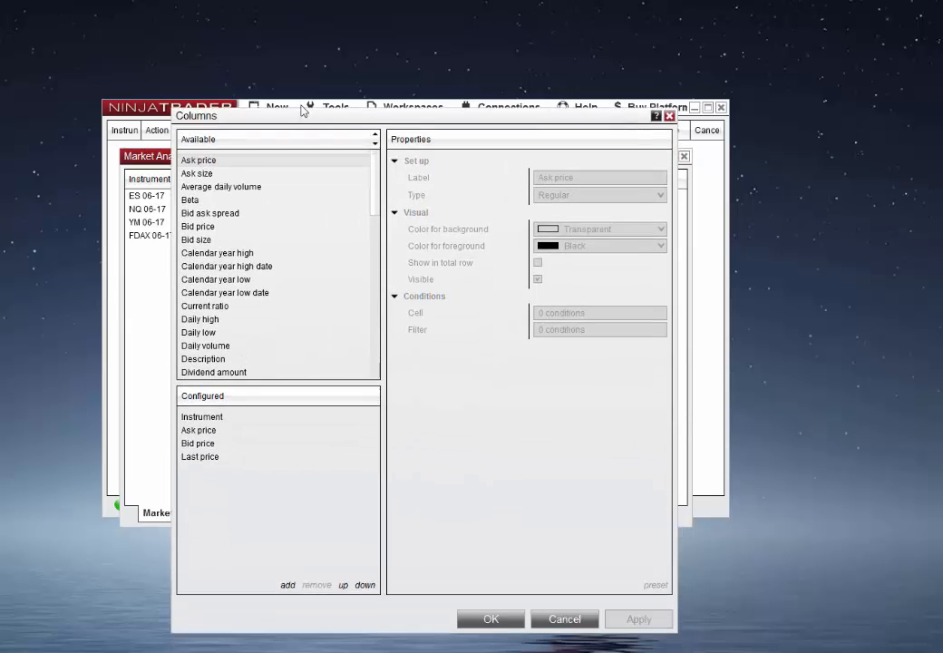
drag(379, 173, 386, 253)
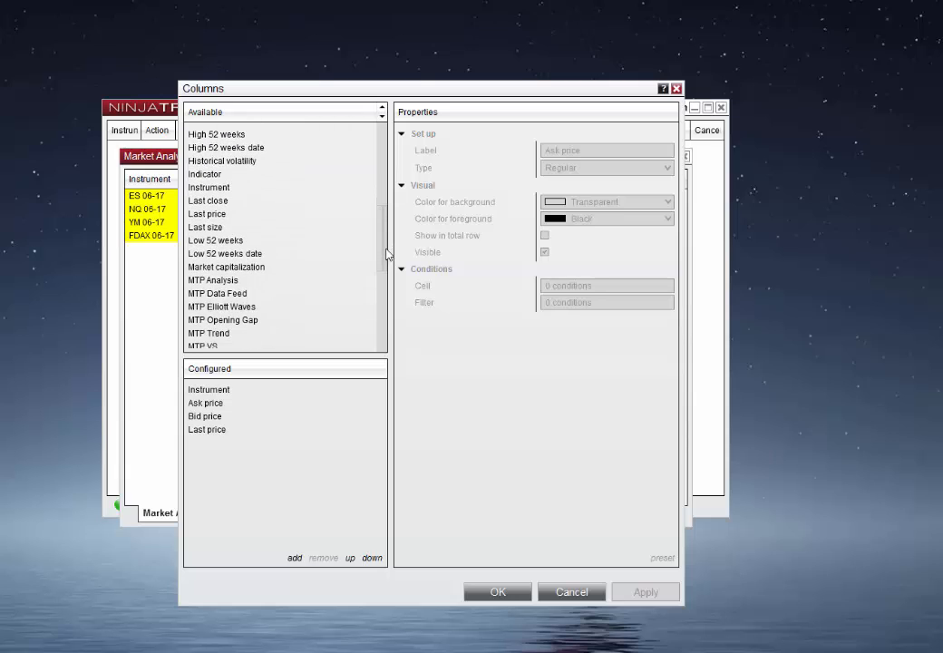
click(231, 294)
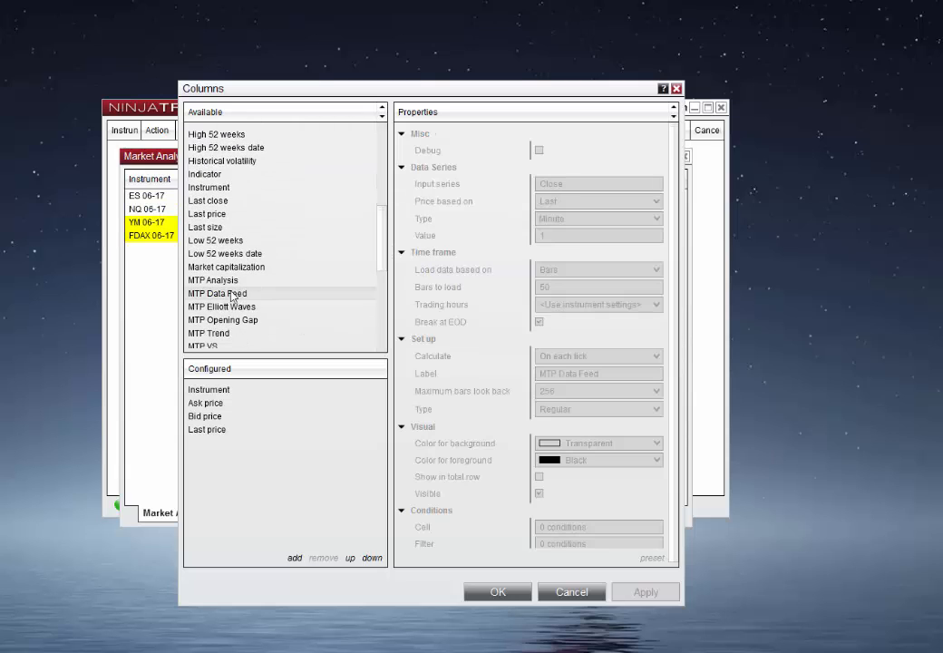
double_click(231, 294)
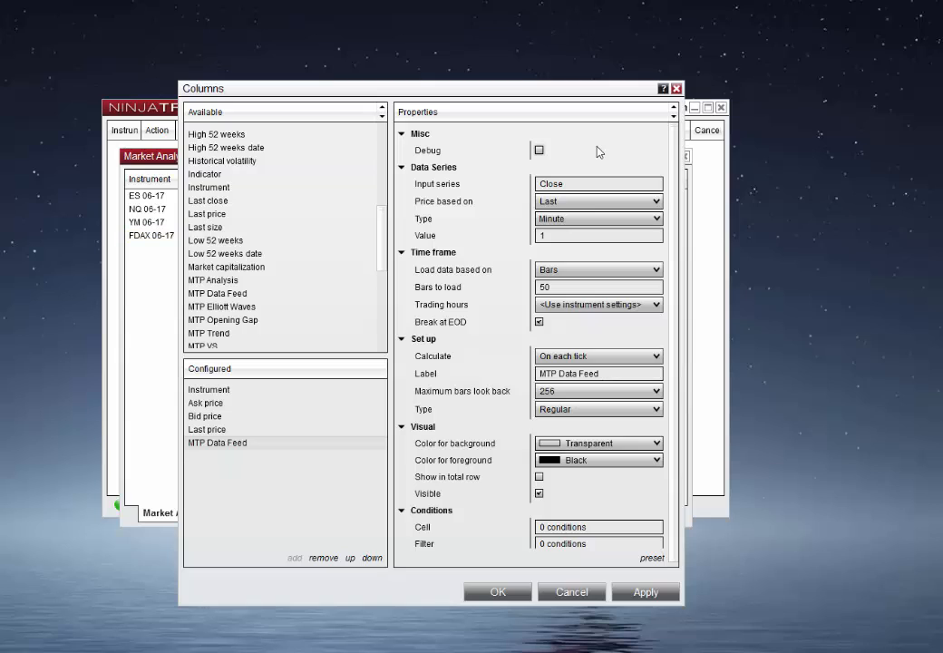
Set the MTP Data Feed column to load 4000 one-minute bars with Default 24 x 7 trading hours
click(554, 238)
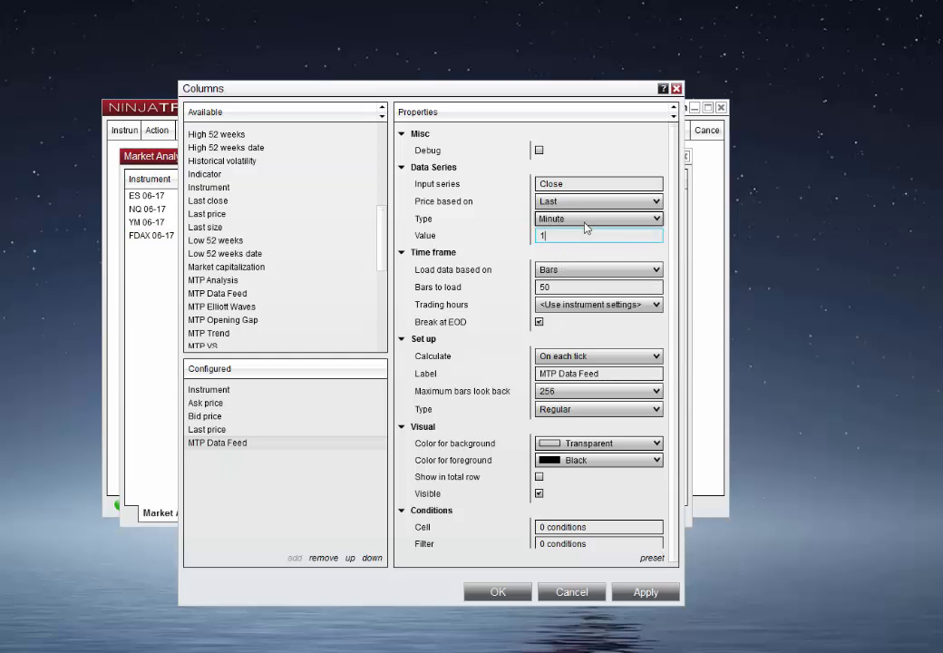
click(566, 288)
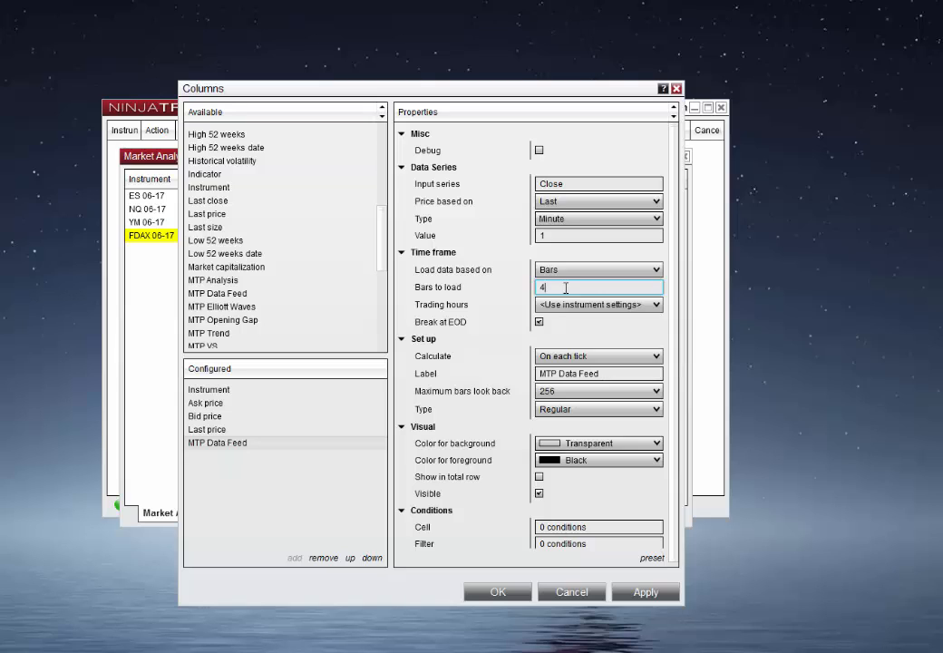
text(4000)
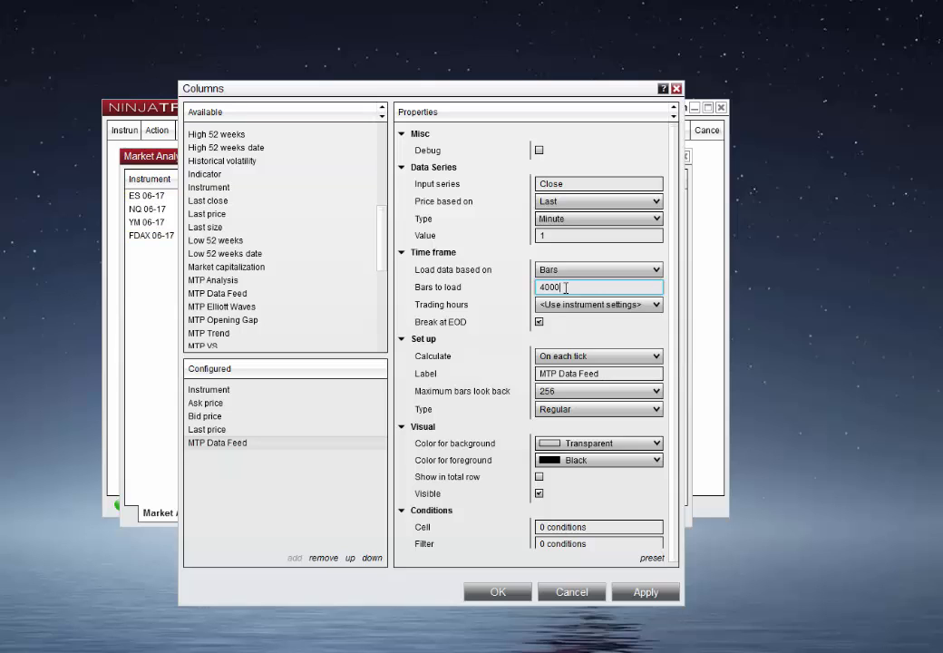
click(600, 304)
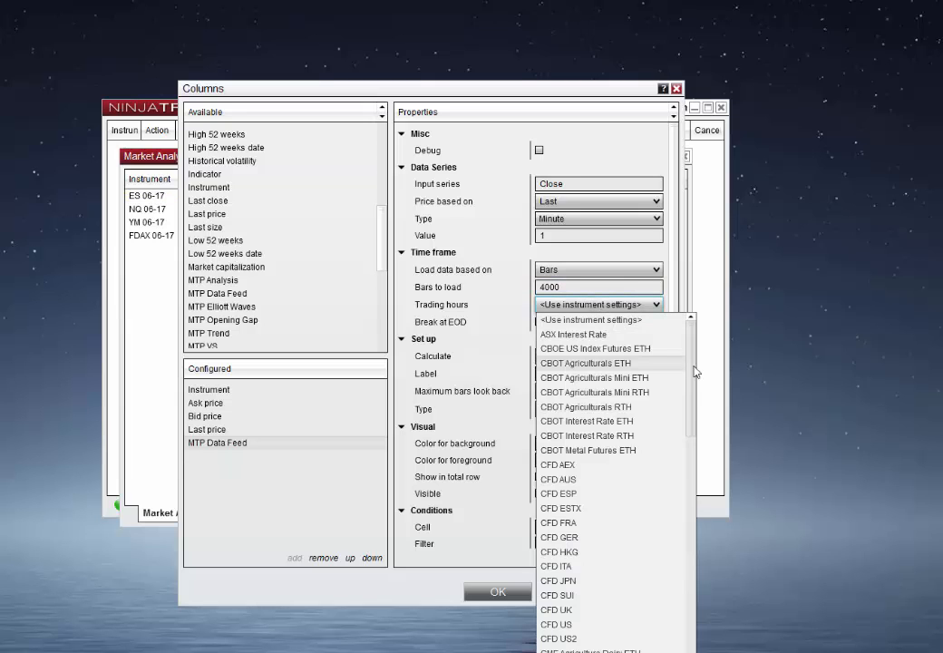
drag(692, 362, 681, 490)
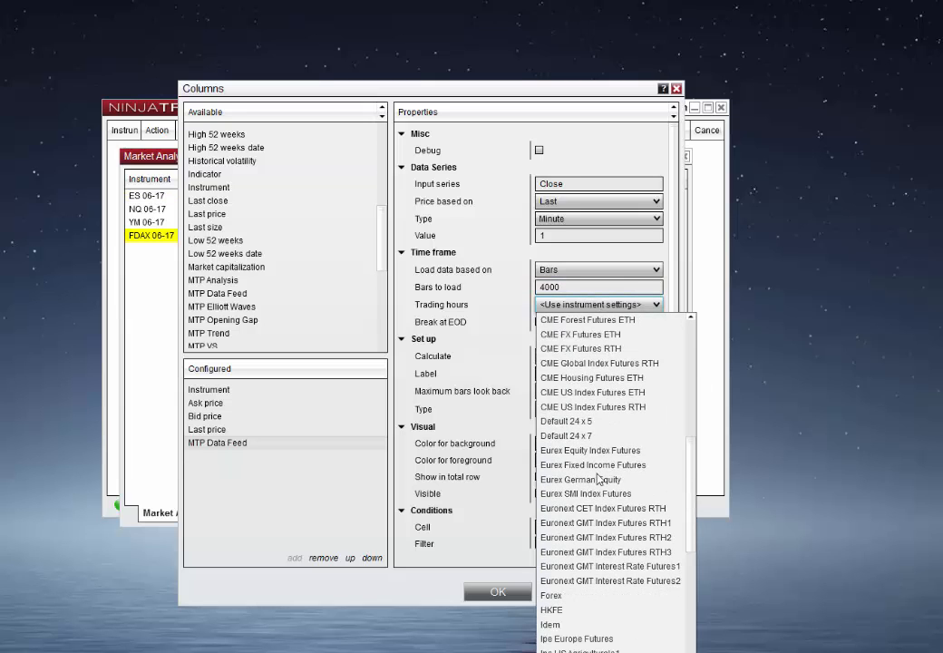
click(569, 437)
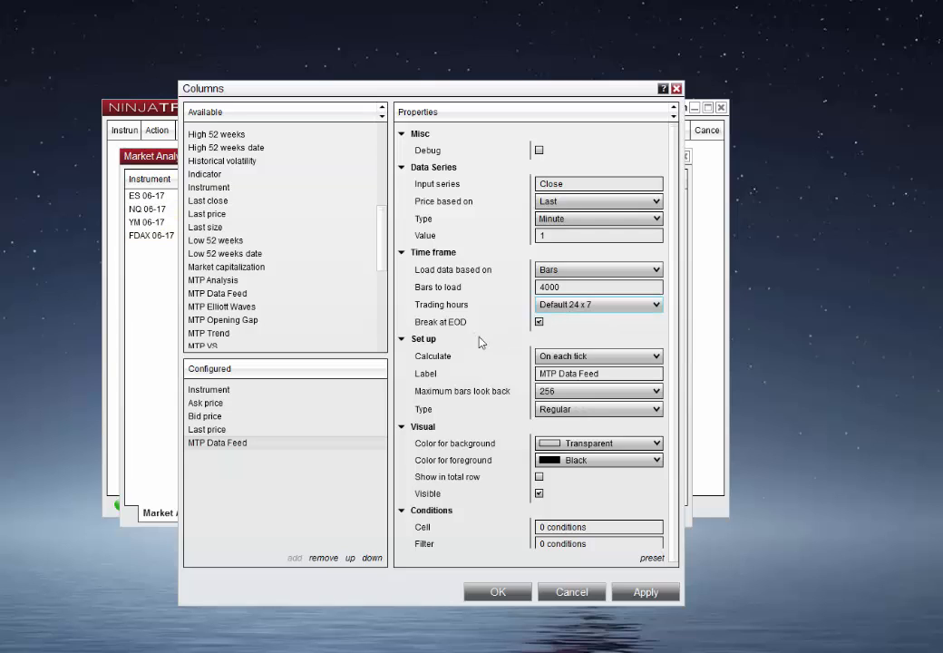
Label the column MTP Data Feed 1min and accept the column settings
click(612, 374)
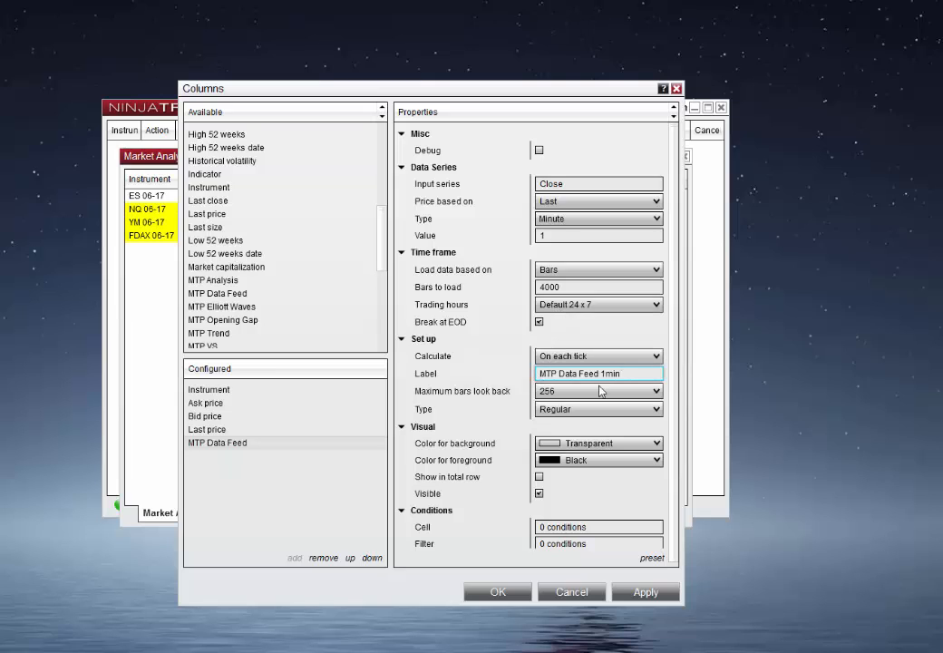
click(499, 592)
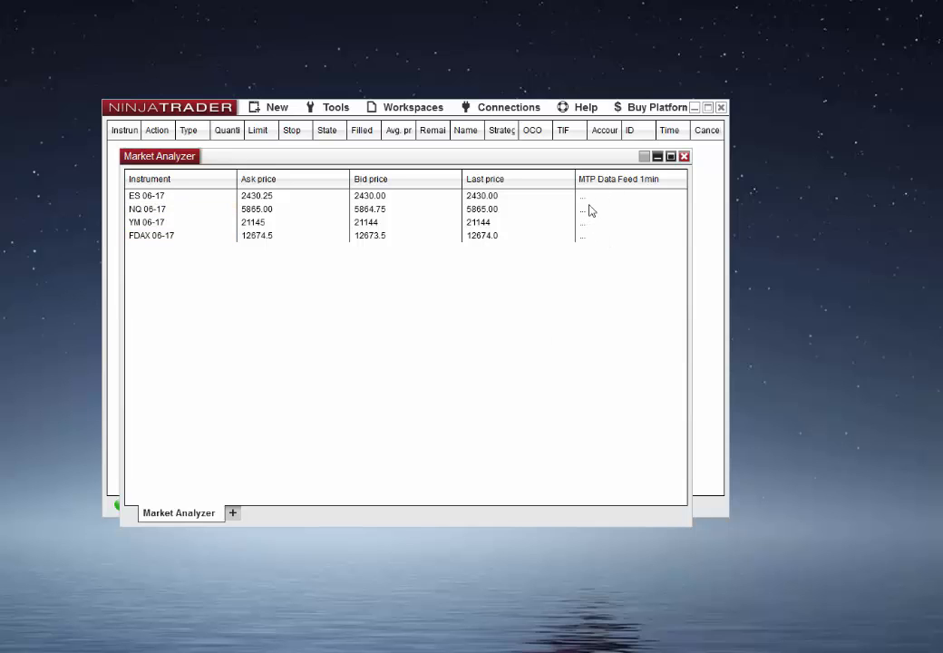
Reopen the Market Analyzer's column settings and add a second MTP Data Feed column
right_click(292, 321)
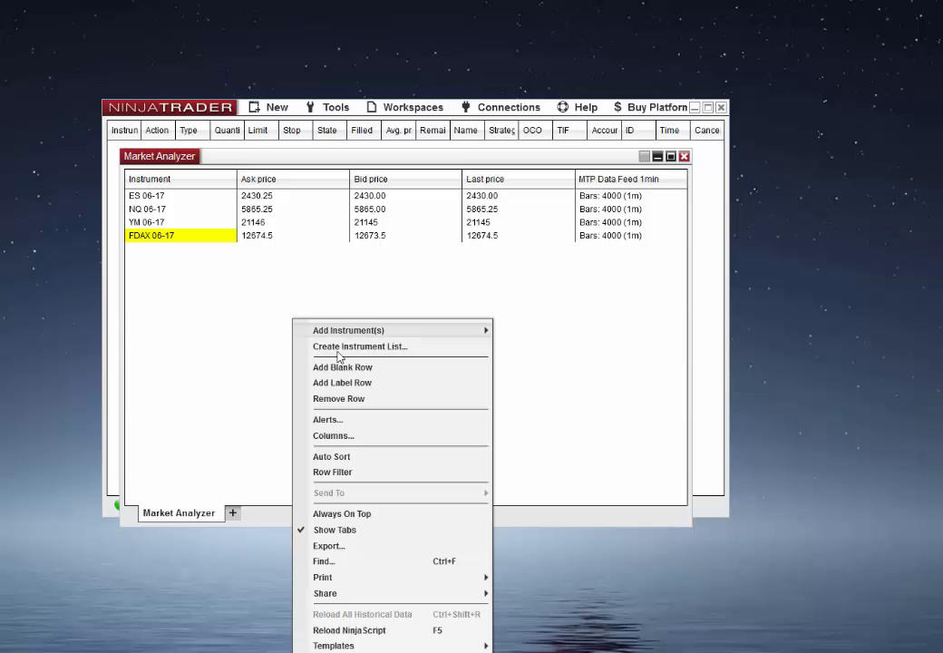
click(334, 436)
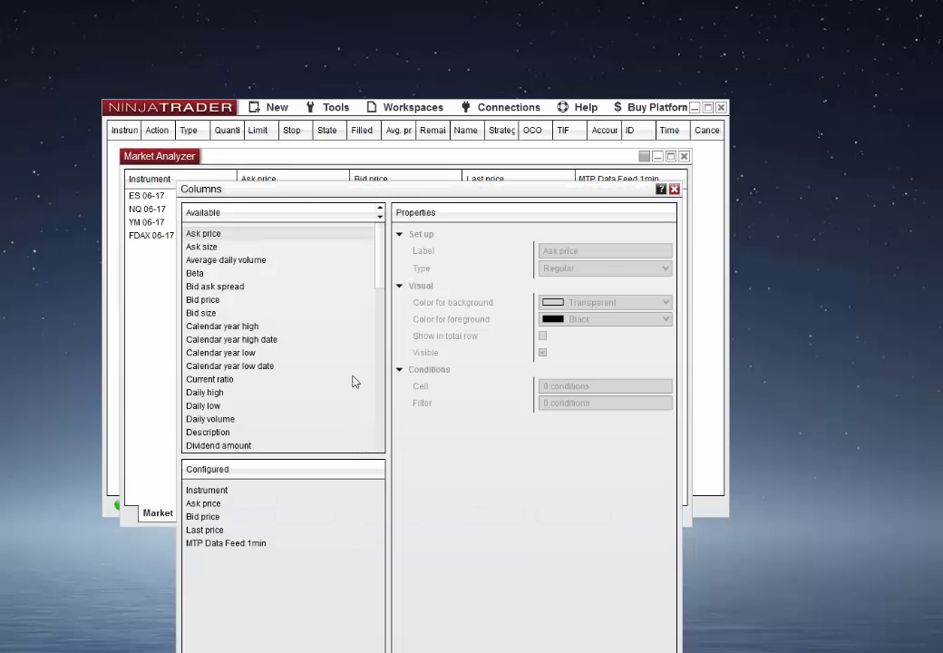
scroll(381, 313, down, 6)
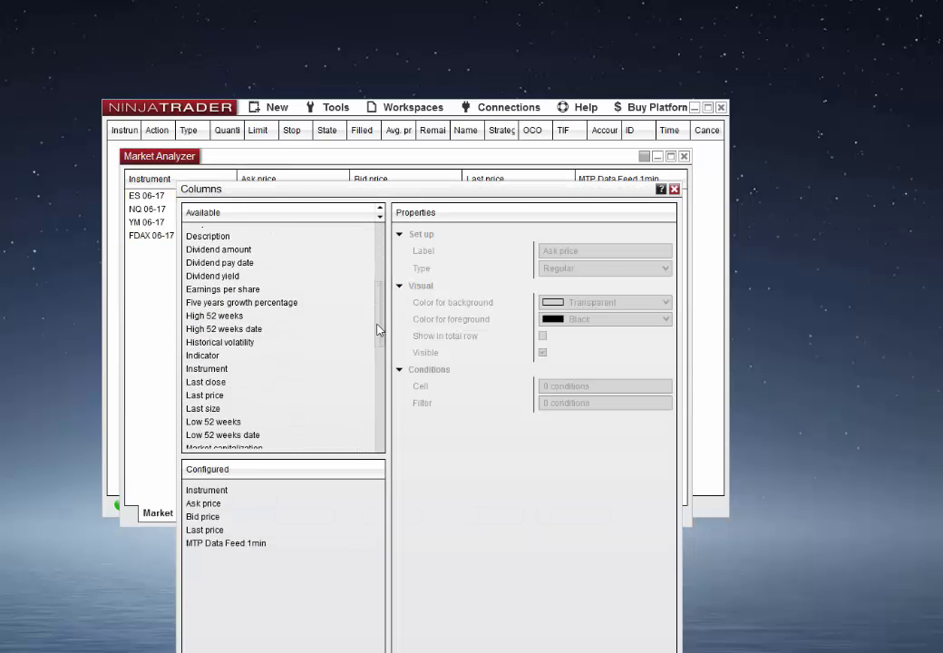
drag(379, 342, 381, 369)
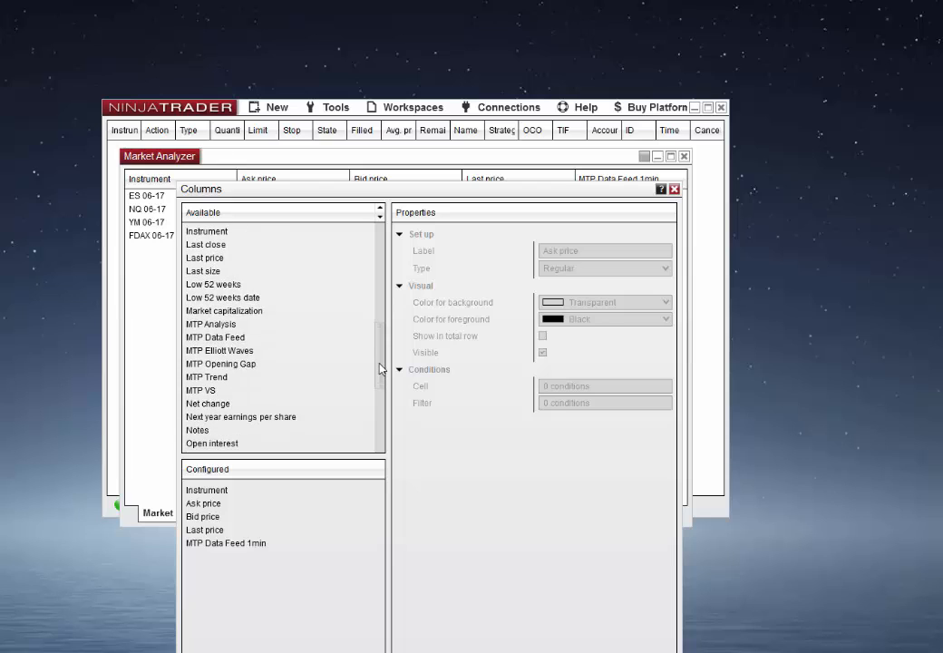
click(218, 324)
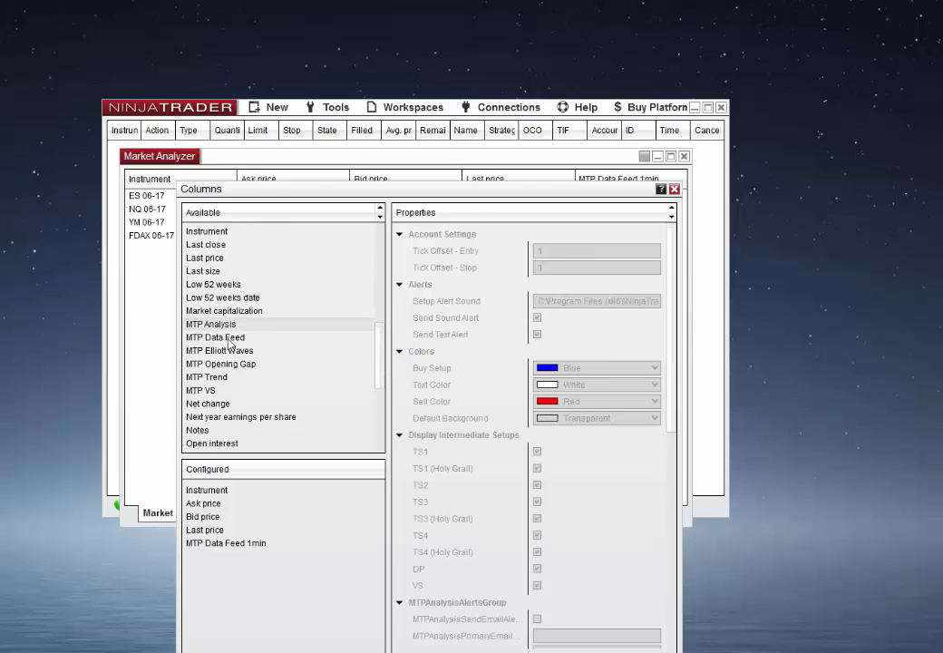
double_click(227, 338)
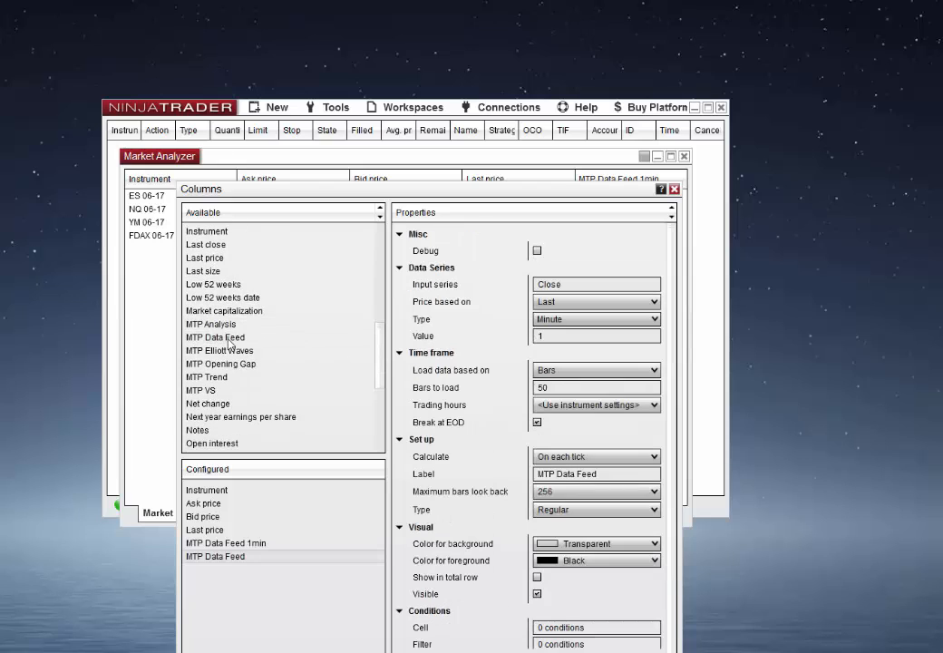
Set the second MTP Data Feed column to load 2000 fifteen-minute bars with Default 24 x 7 trading hours
click(563, 337)
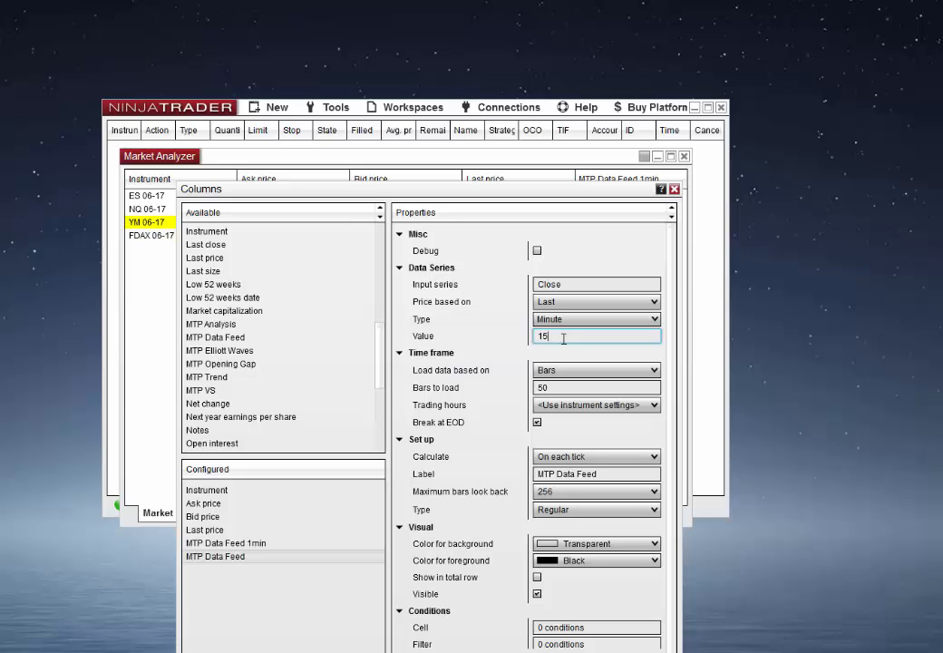
drag(429, 190, 420, 106)
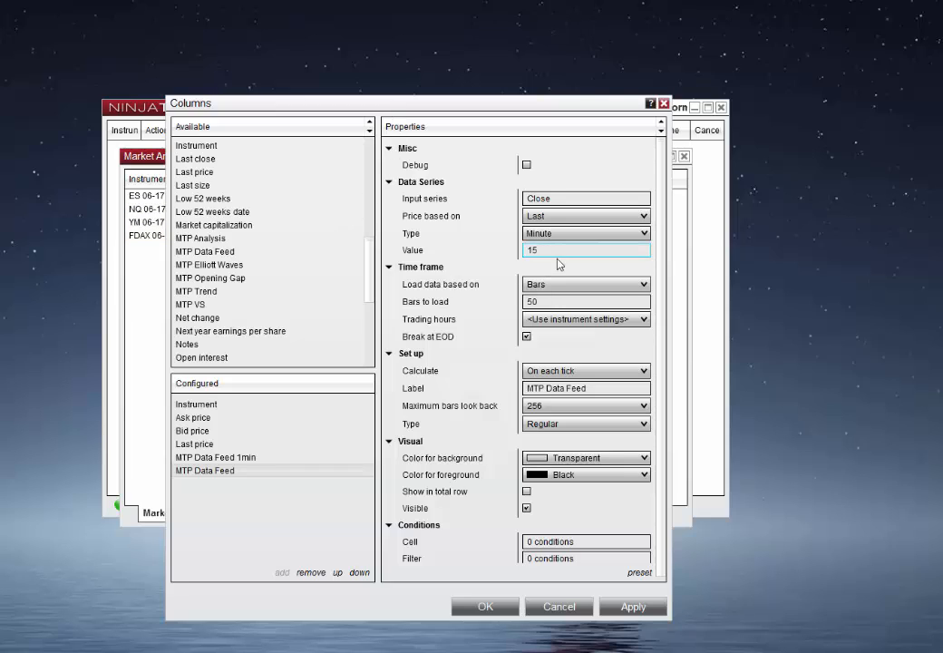
click(539, 302)
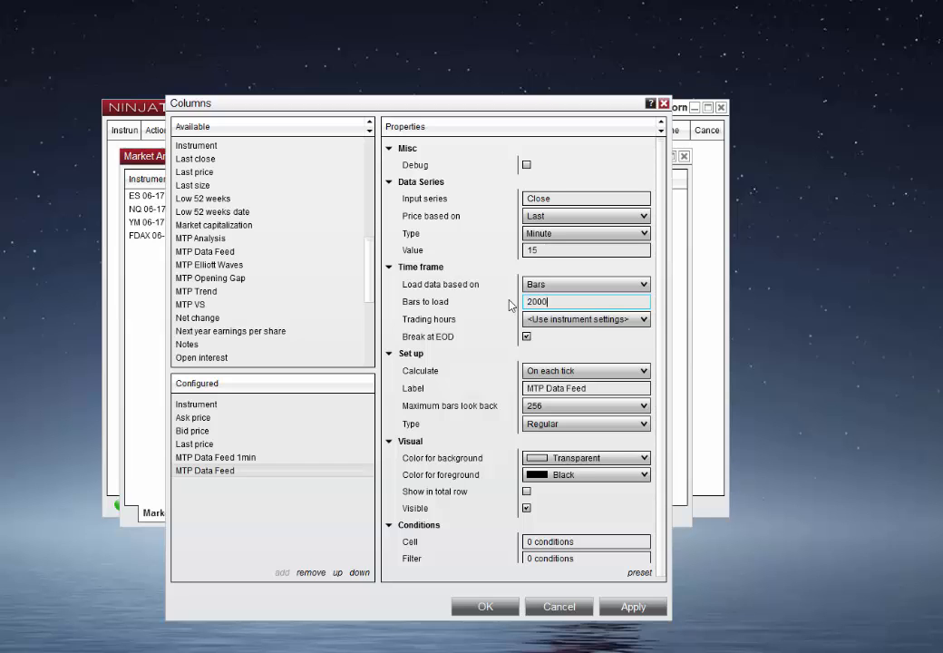
click(632, 319)
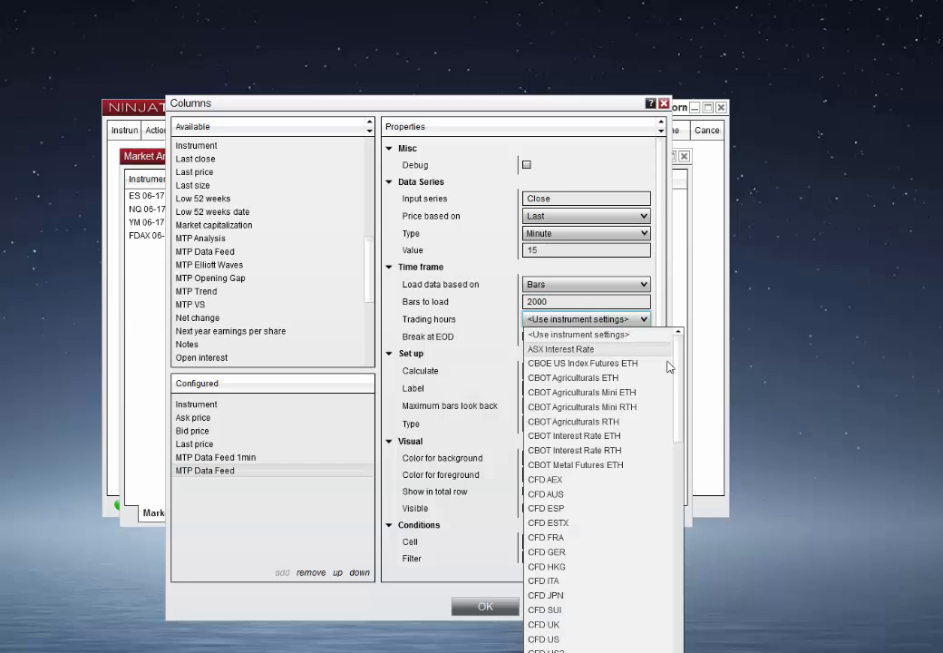
drag(677, 367, 675, 442)
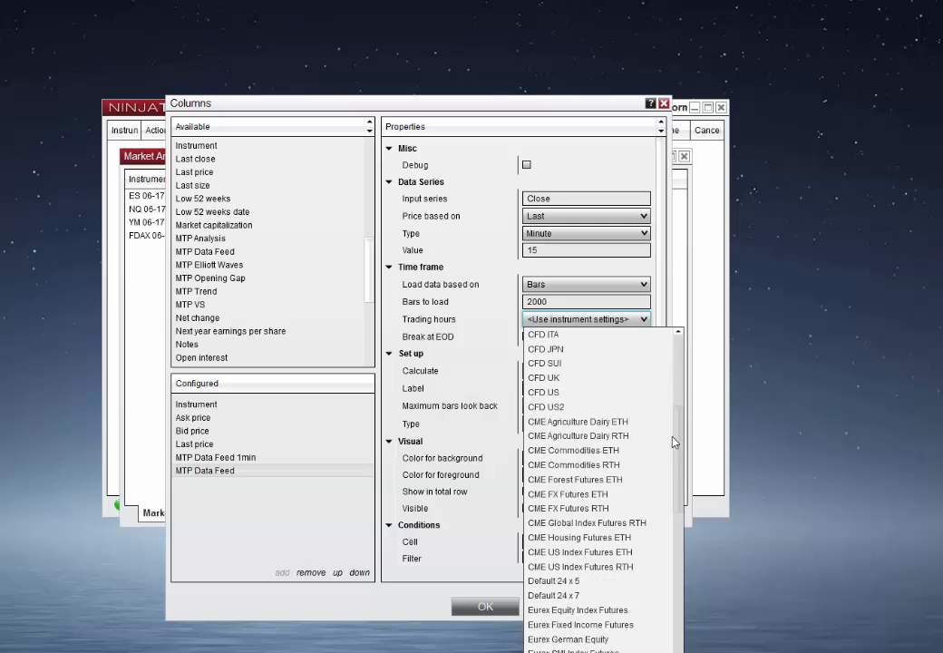
click(585, 596)
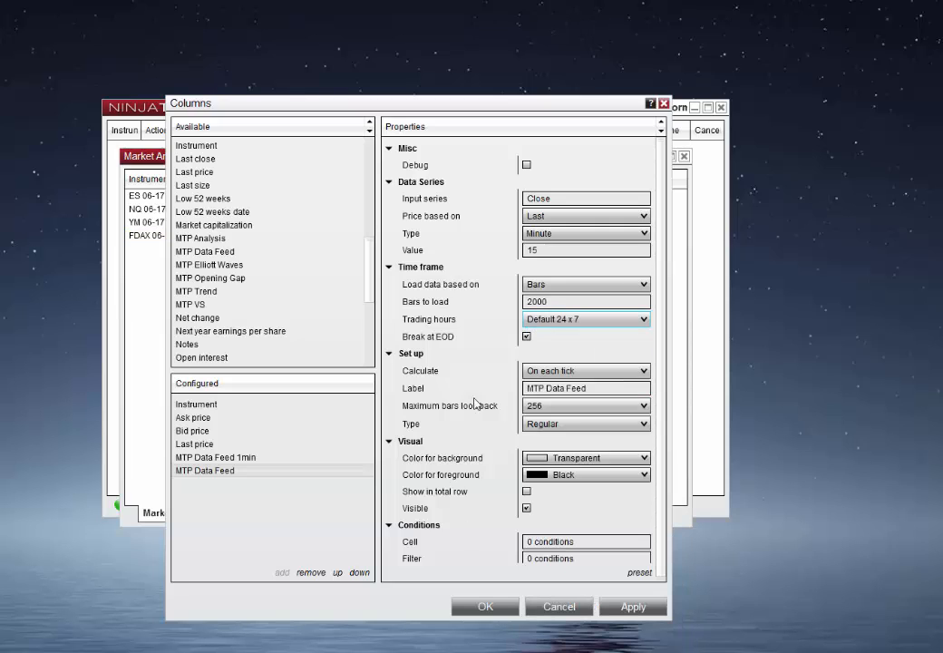
Label the column MTP Data Feed 15min and accept the column settings
click(602, 391)
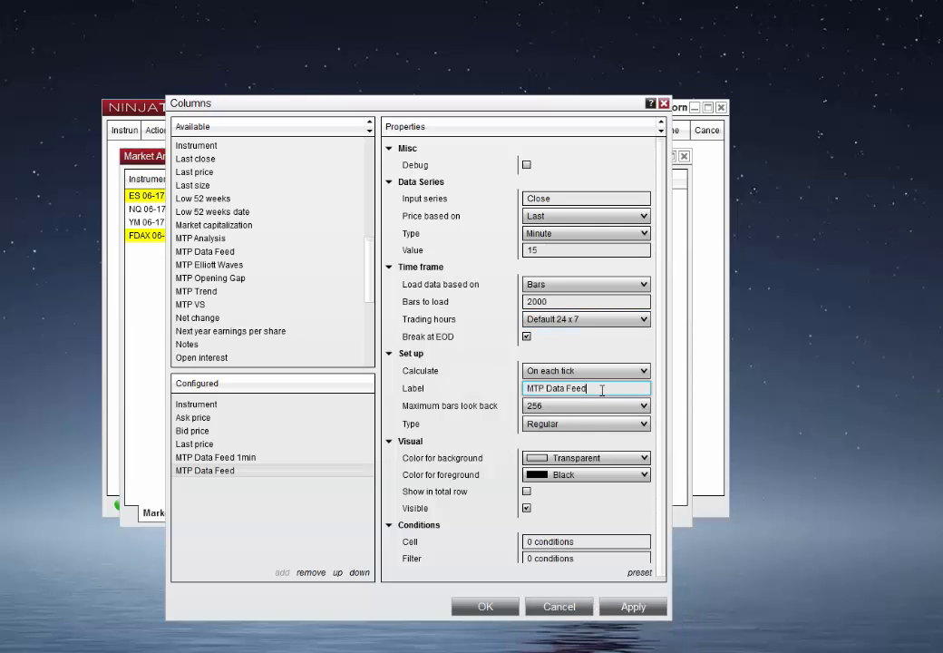
text(15min)
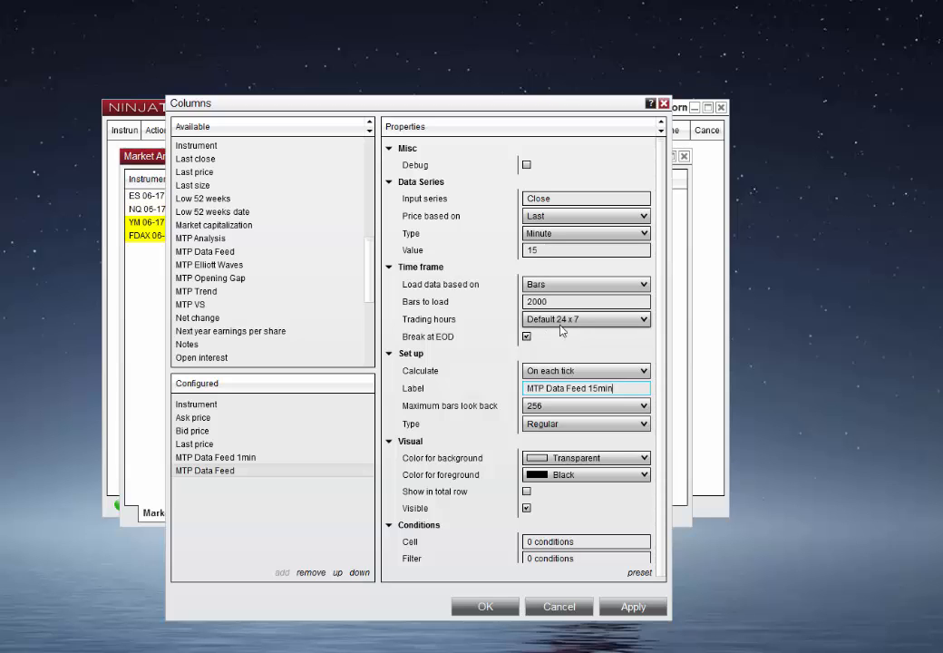
click(497, 606)
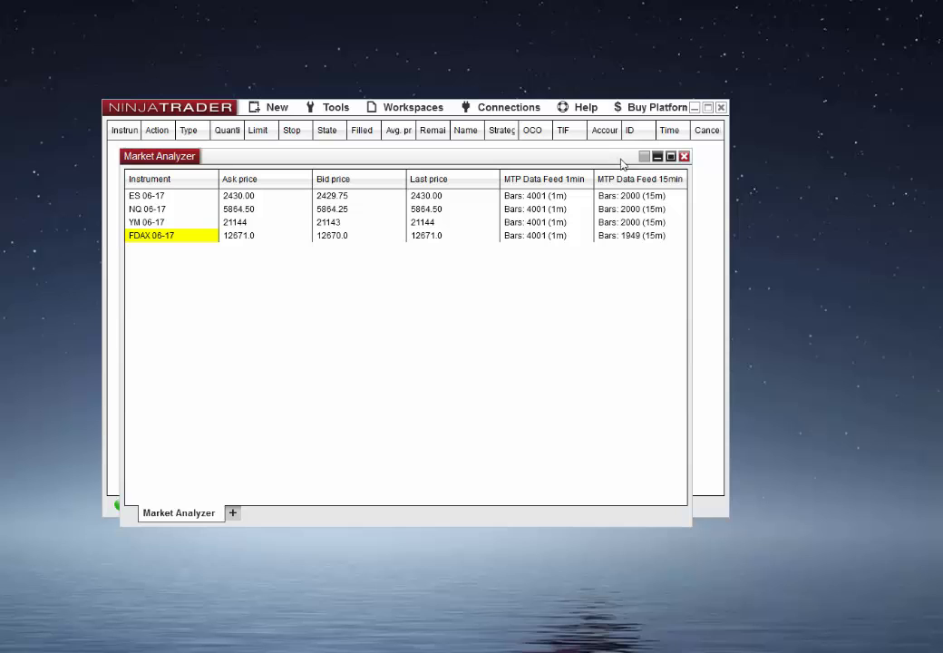
Minimize the NinjaTrader windows and launch MTPredictor 8 without loading the NT8 Test layout
click(658, 158)
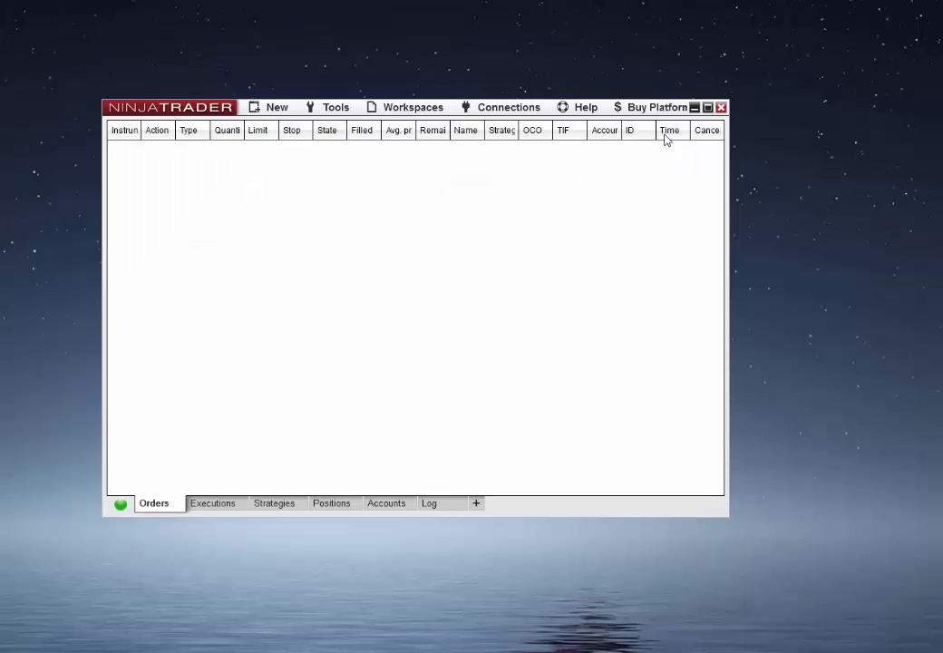
click(695, 108)
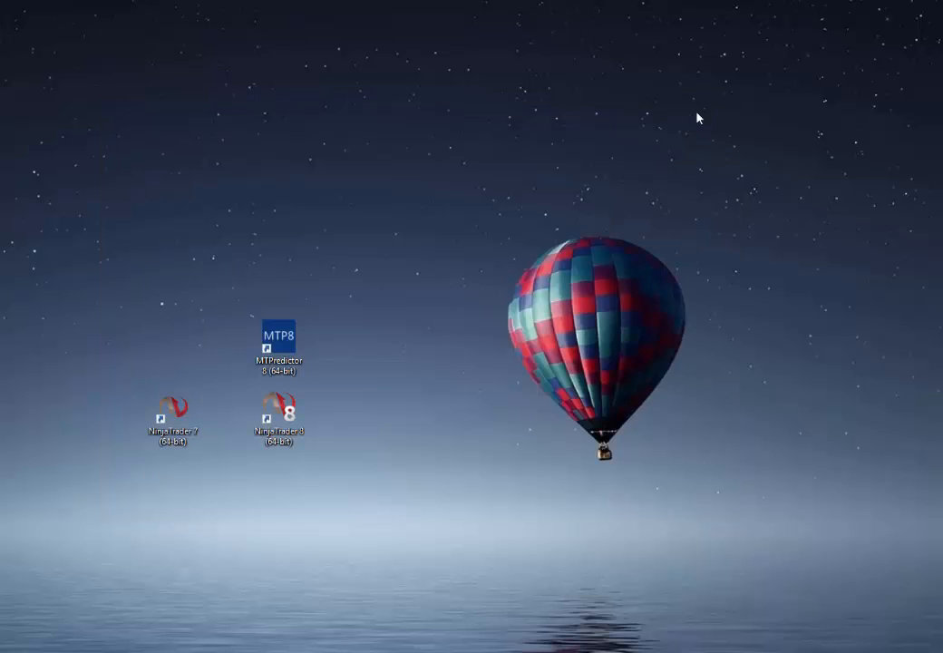
double_click(283, 346)
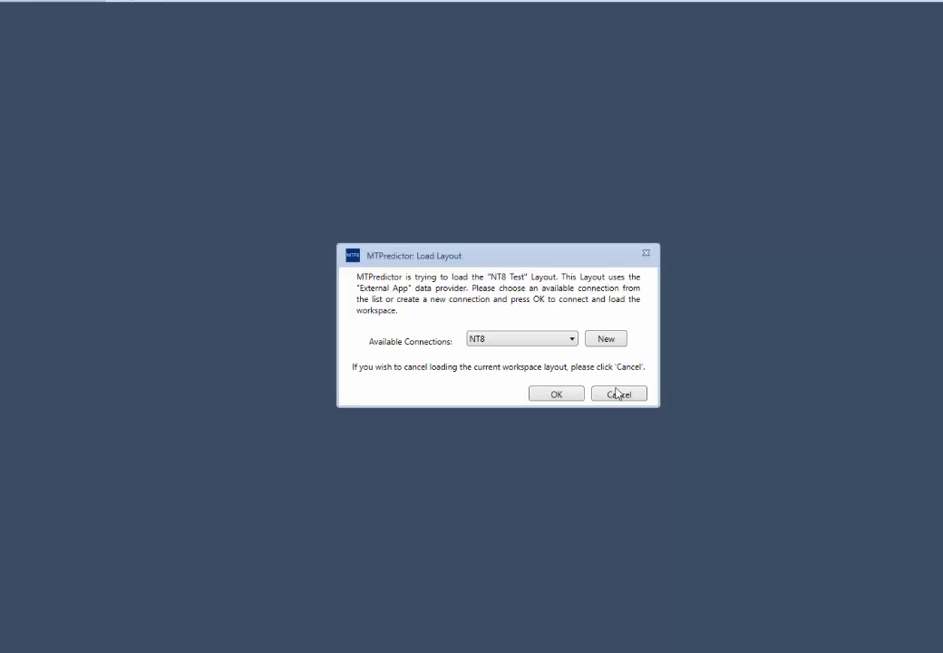
click(616, 396)
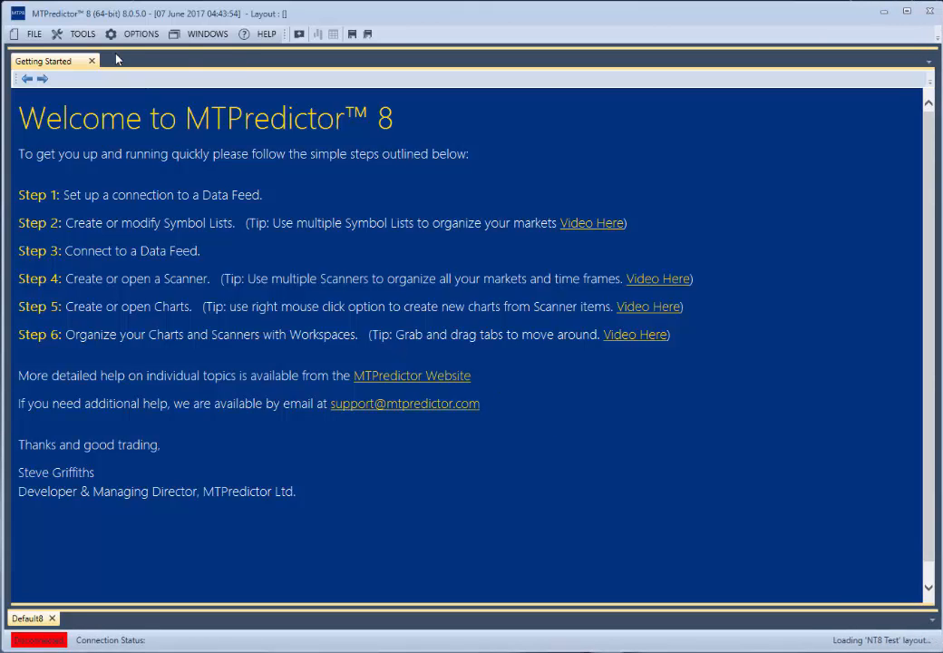
Create a data connection named NinjaTrader 8 with External App as the provider and NinjaTrader8 as the platform
click(80, 33)
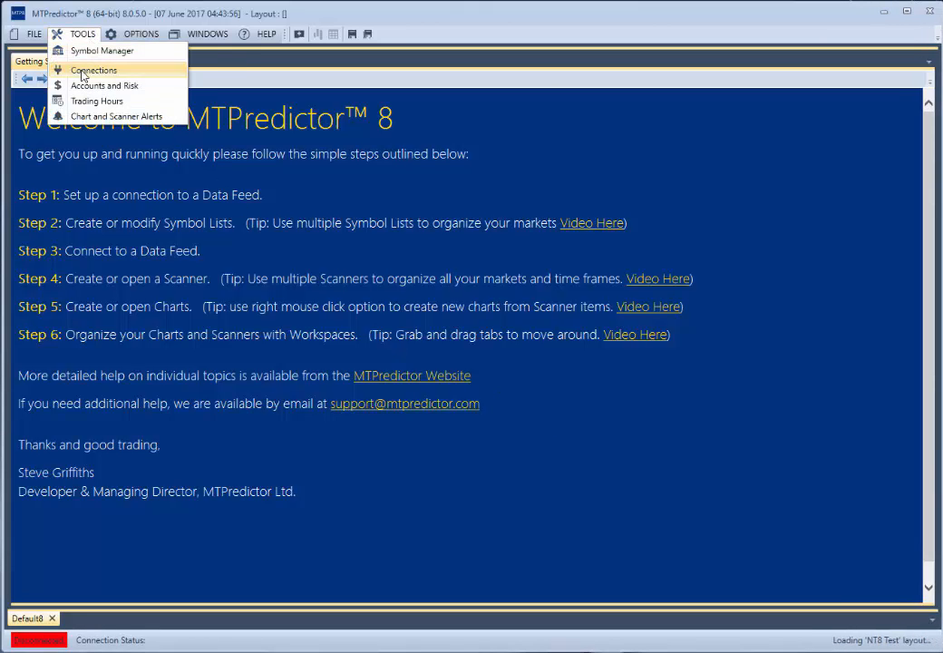
click(84, 70)
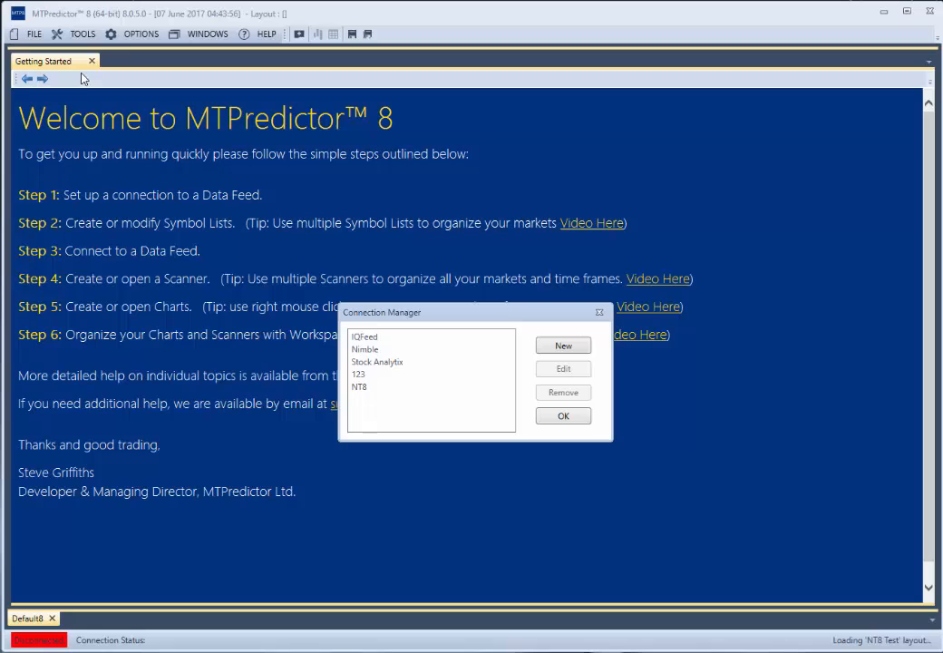
click(564, 349)
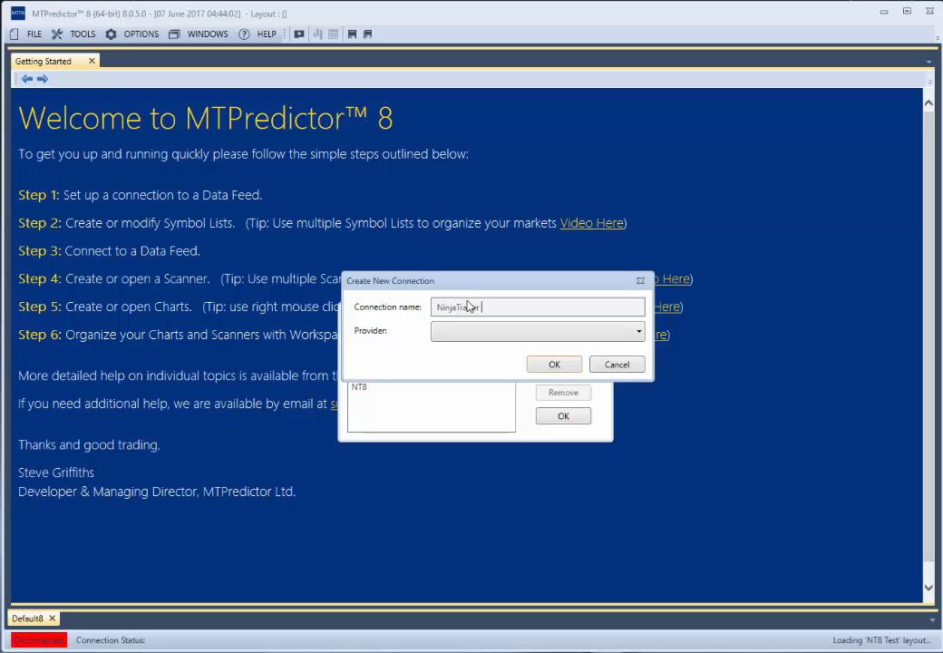
text(NinjaTrader 8)
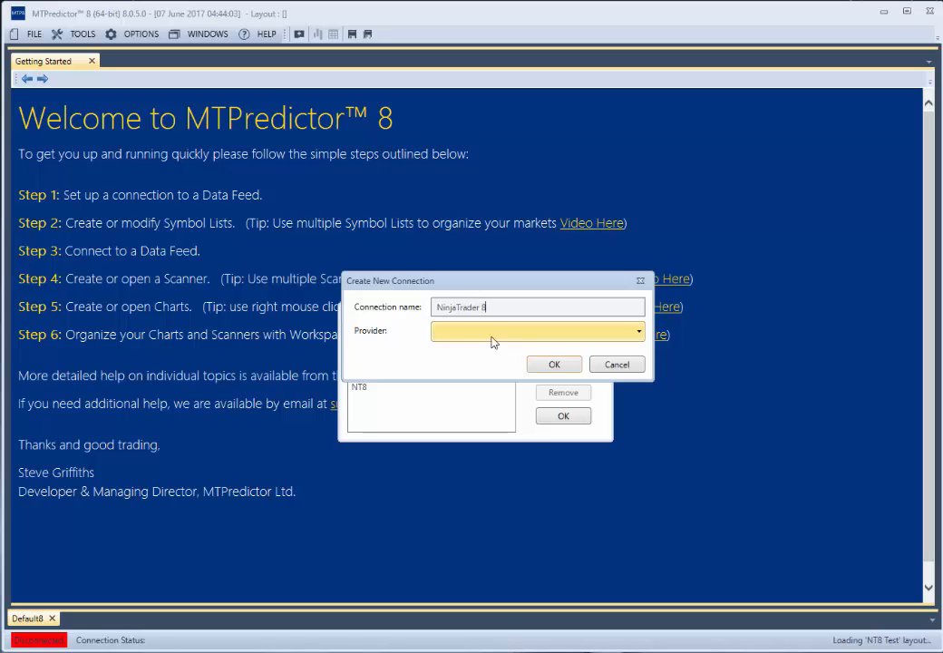
click(492, 334)
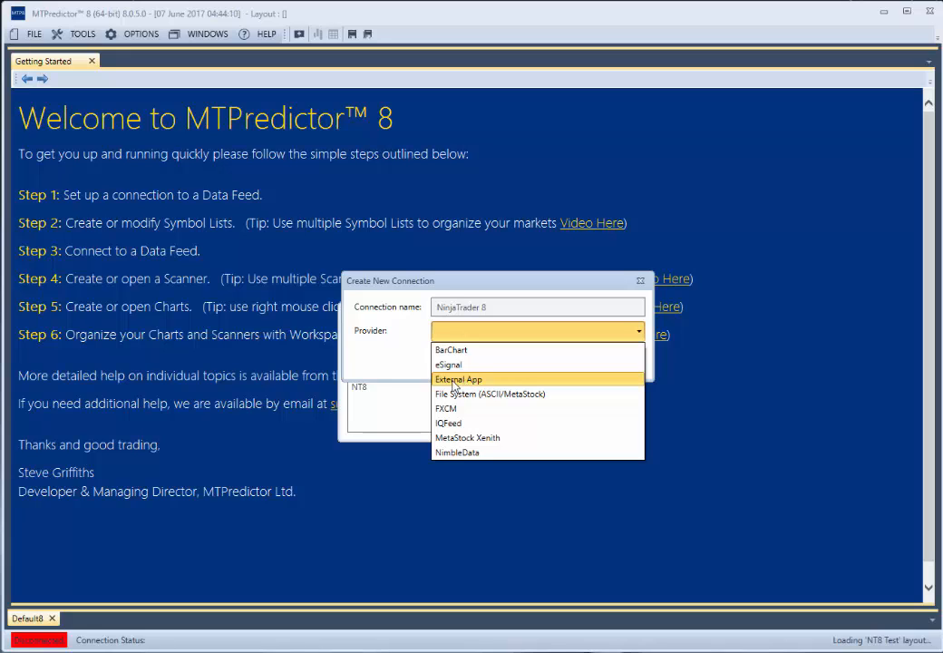
click(456, 381)
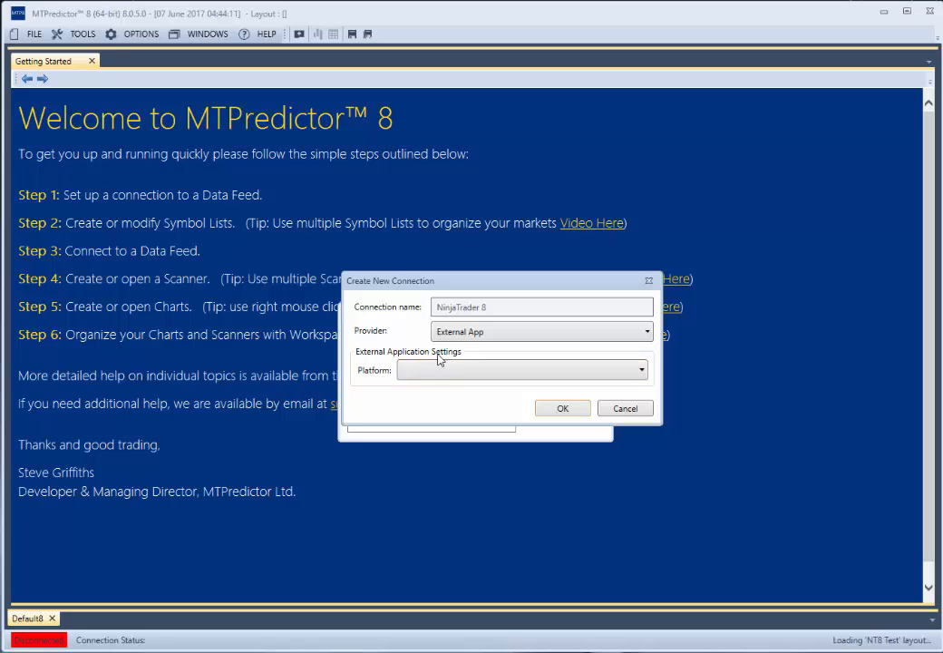
click(474, 373)
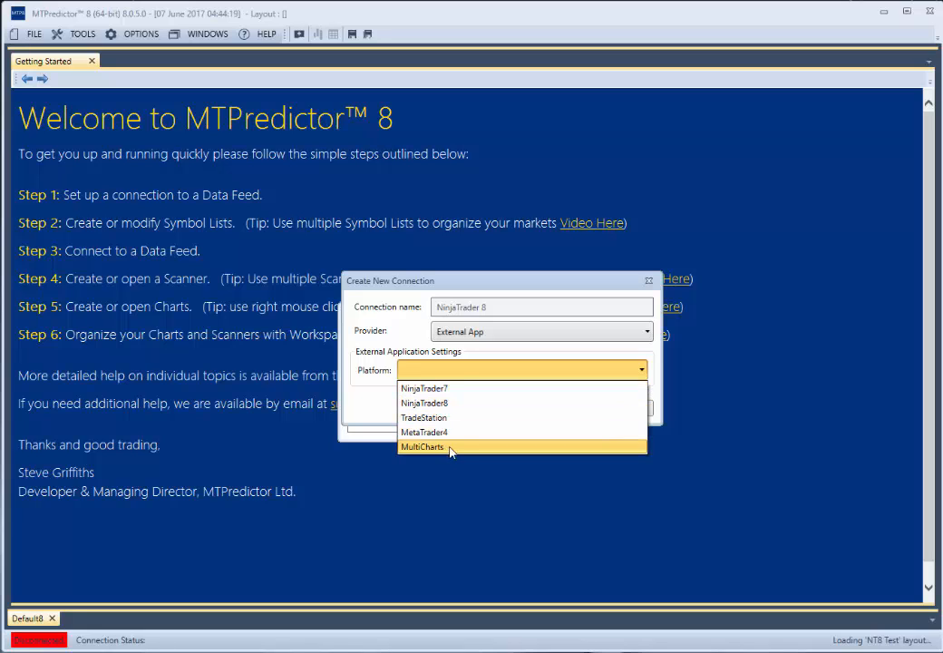
click(429, 403)
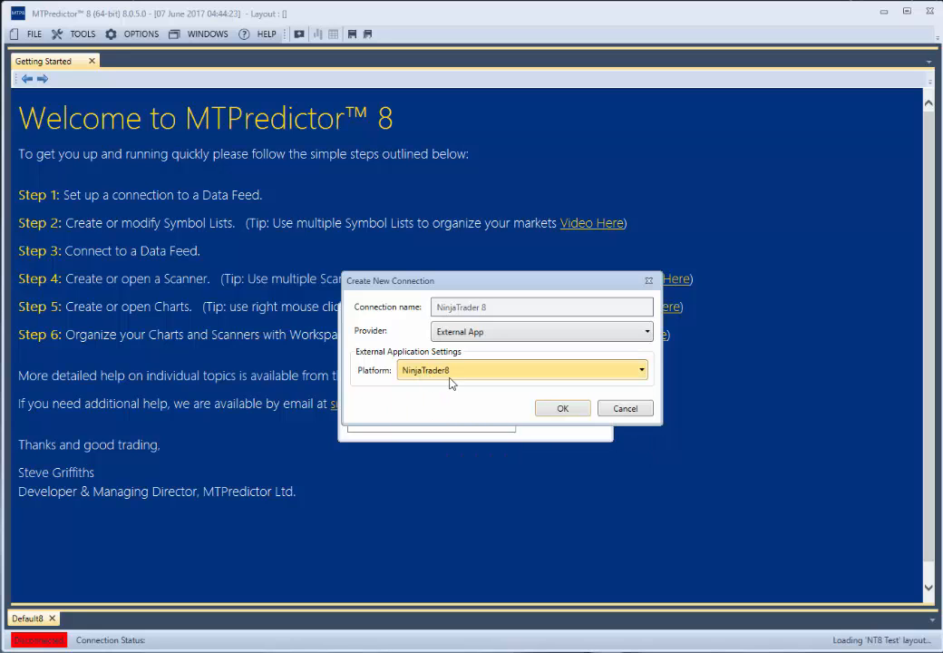
click(559, 410)
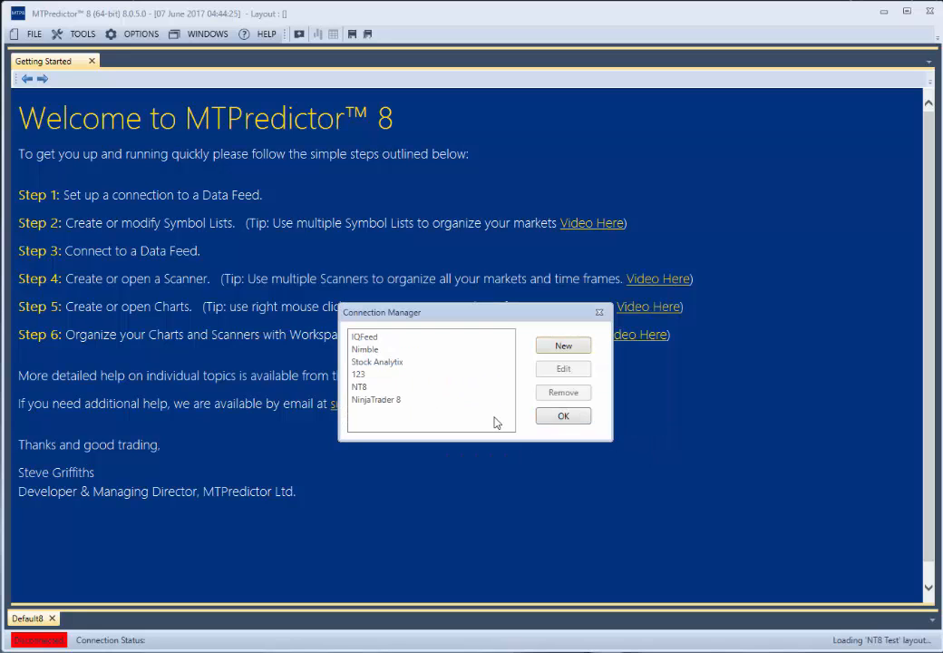
click(563, 417)
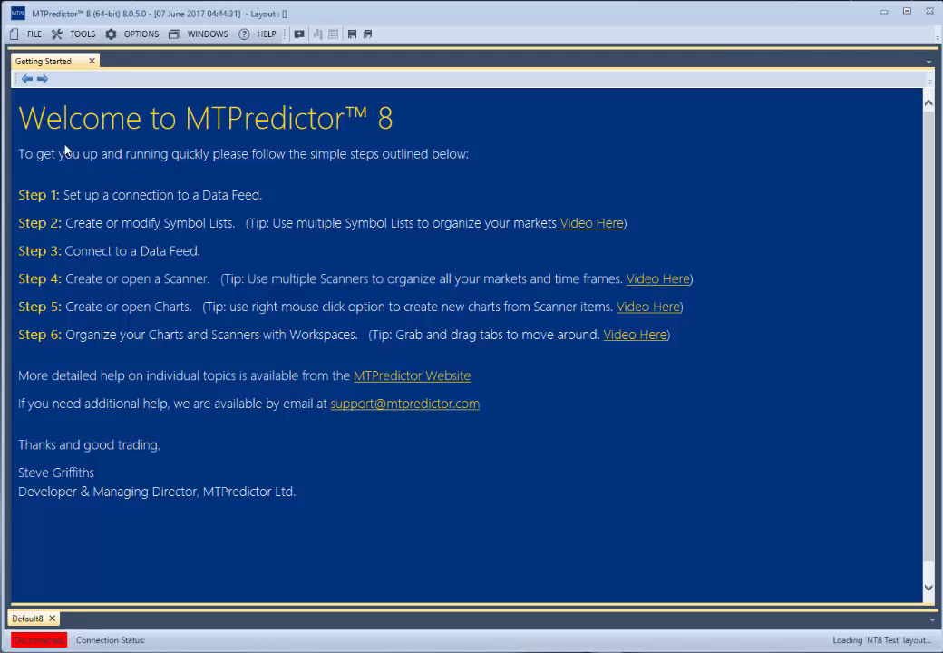
Connect to the data feed through the NinjaTrader 8 connection
click(34, 33)
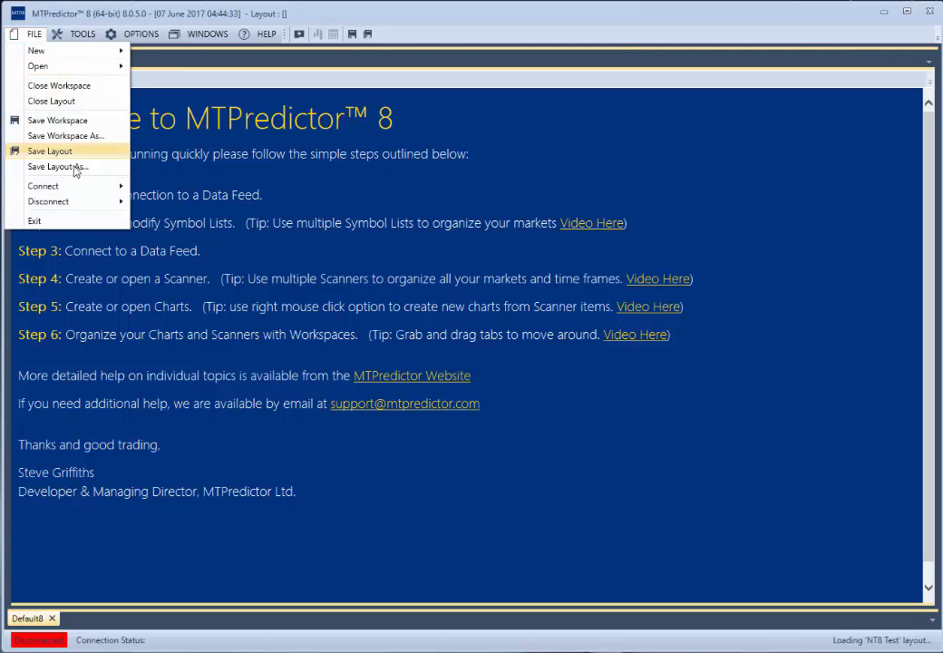
mouse_move(81, 186)
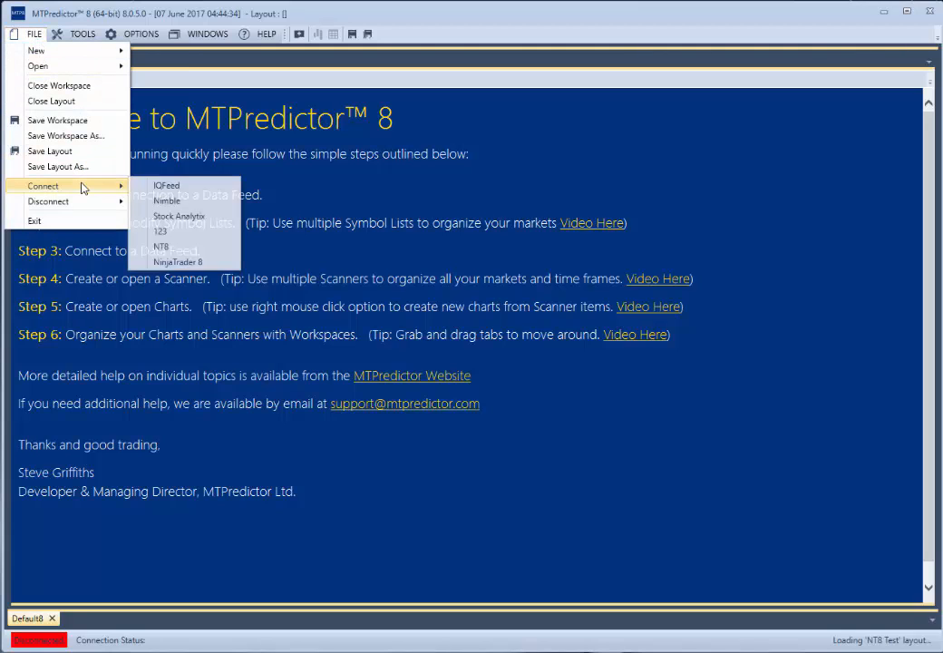
click(181, 261)
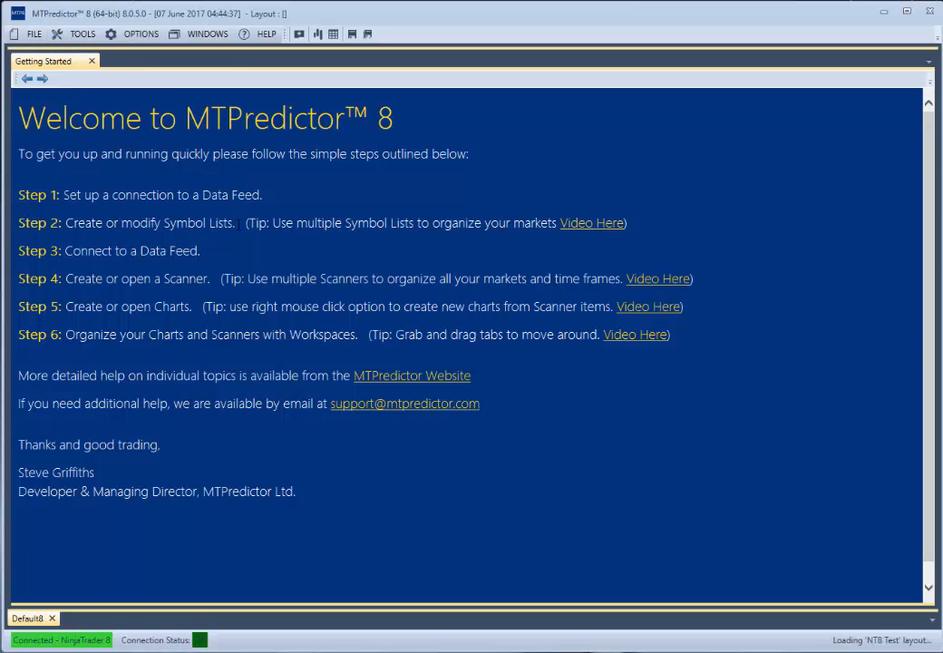
Create a 3-minute chart of the ES.D E-mini S&P 500 (Day session) futures for the June 2017 contract
click(317, 34)
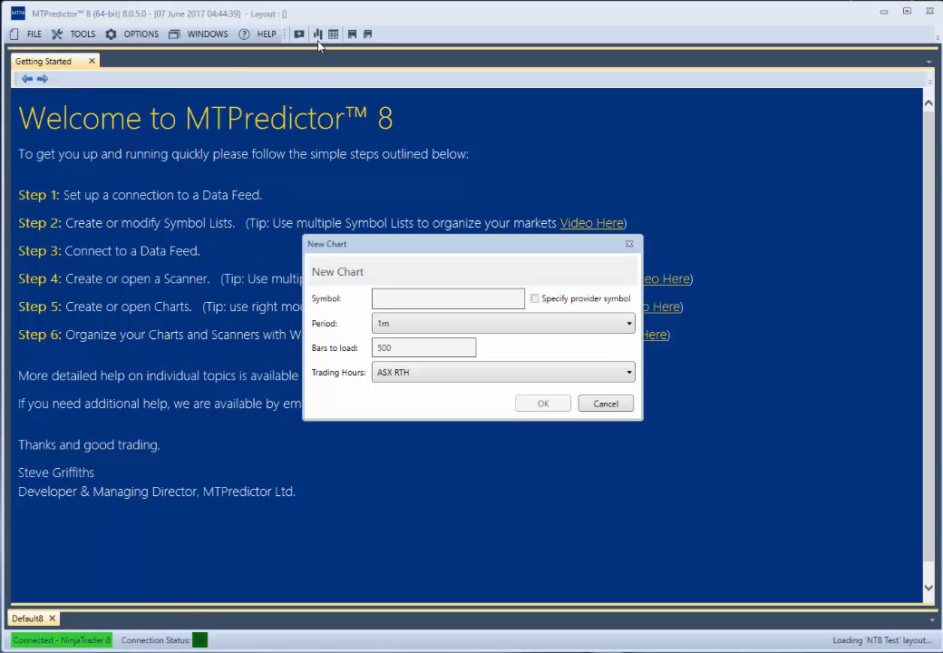
text(e)
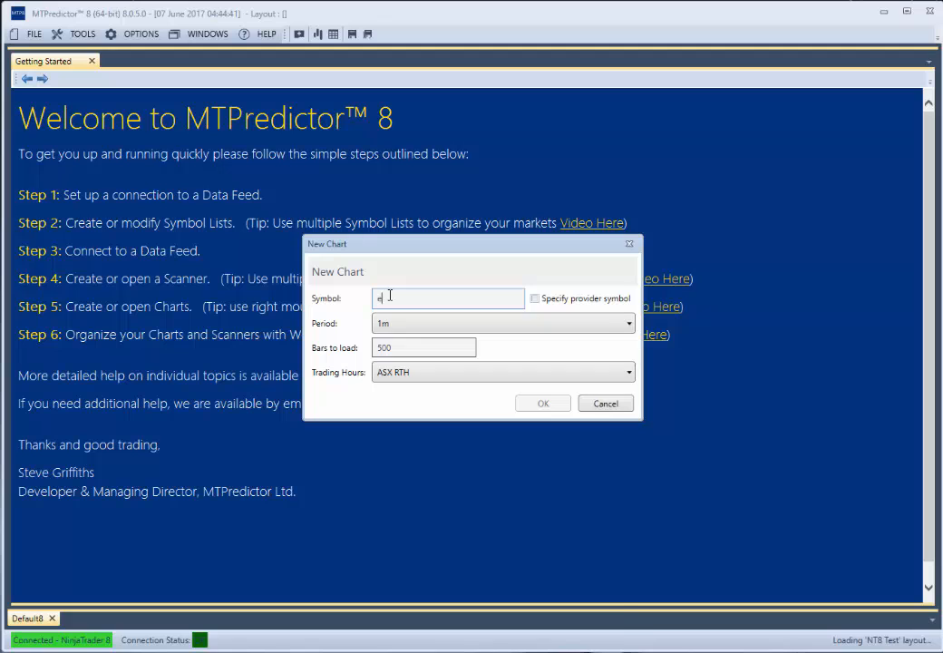
text(s)
click(363, 311)
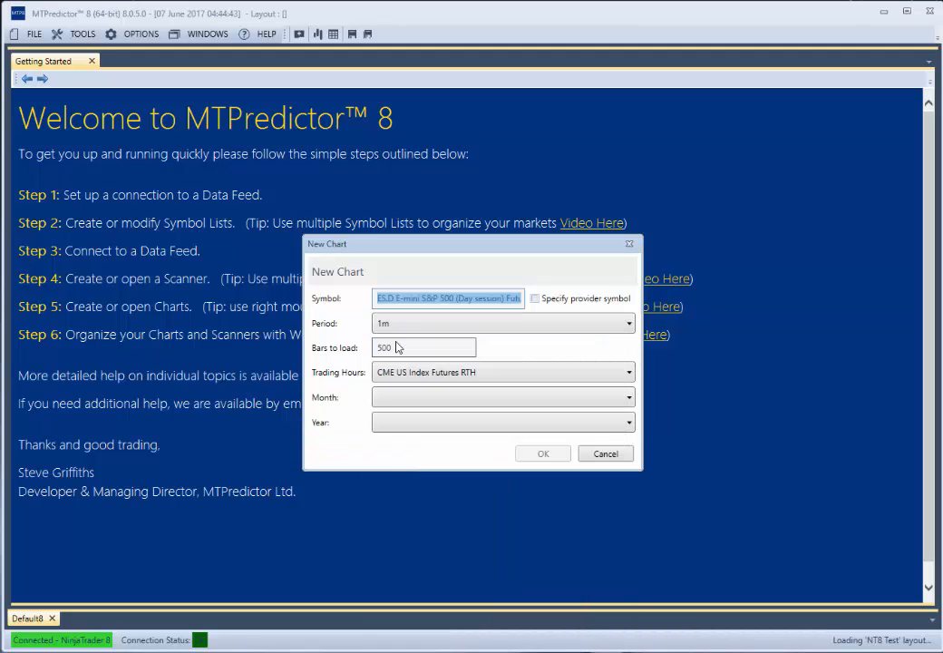
click(408, 328)
click(404, 370)
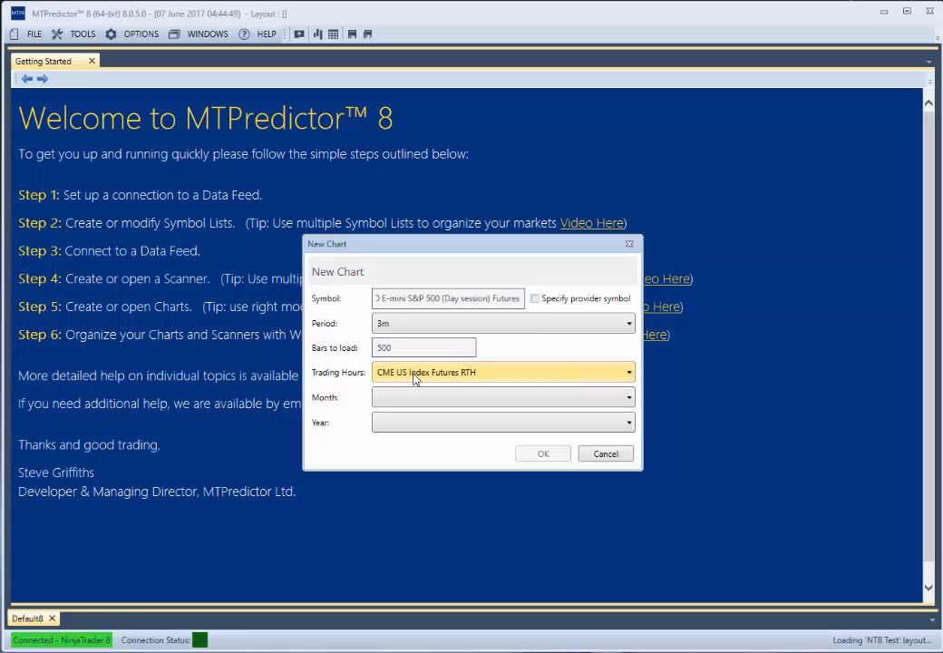
click(401, 398)
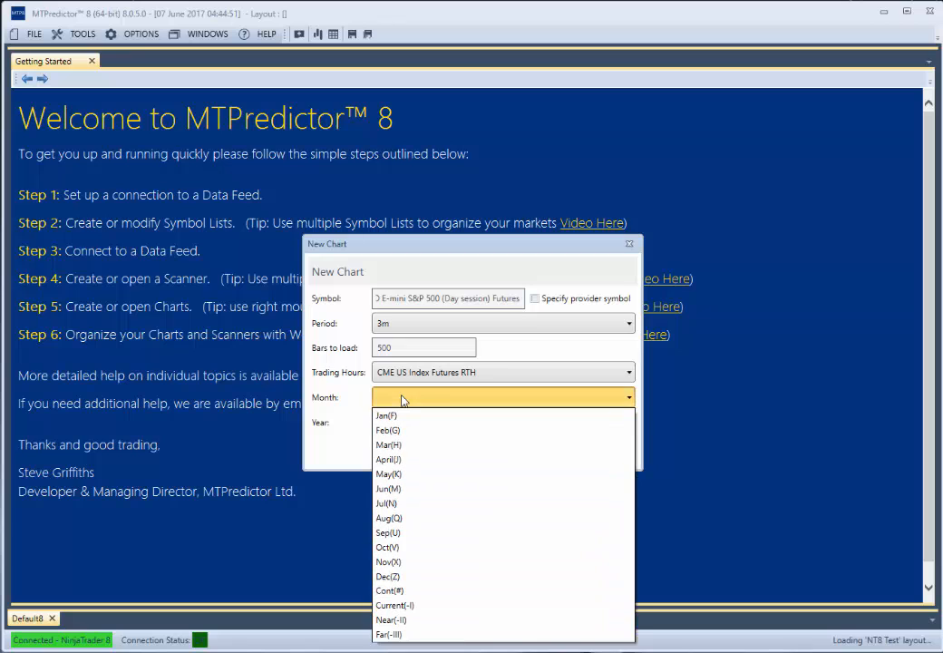
click(402, 491)
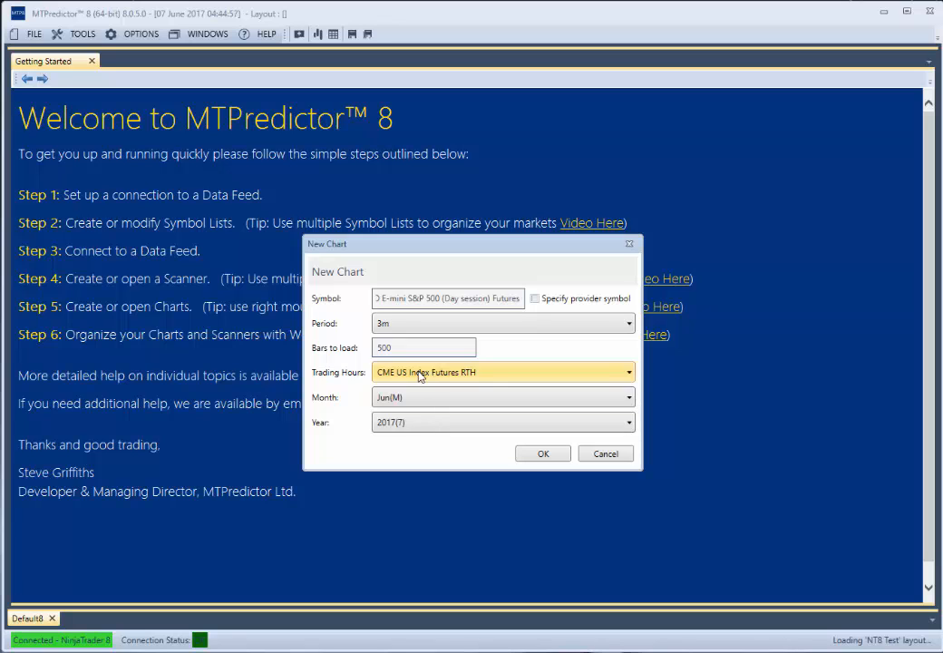
click(542, 456)
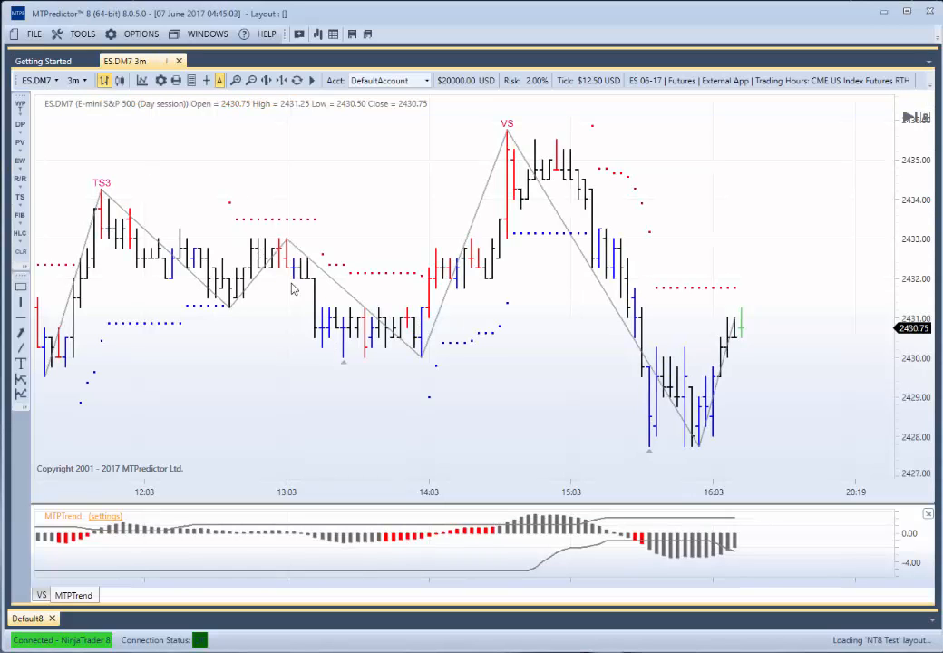
View the E-mini S&P 500 day-session chart in the 15-minute time frame, and return it to 3 minutes
scroll(273, 299, down, 5)
scroll(272, 301, down, 1)
drag(272, 300, 438, 317)
scroll(437, 317, up, 1)
drag(449, 361, 391, 397)
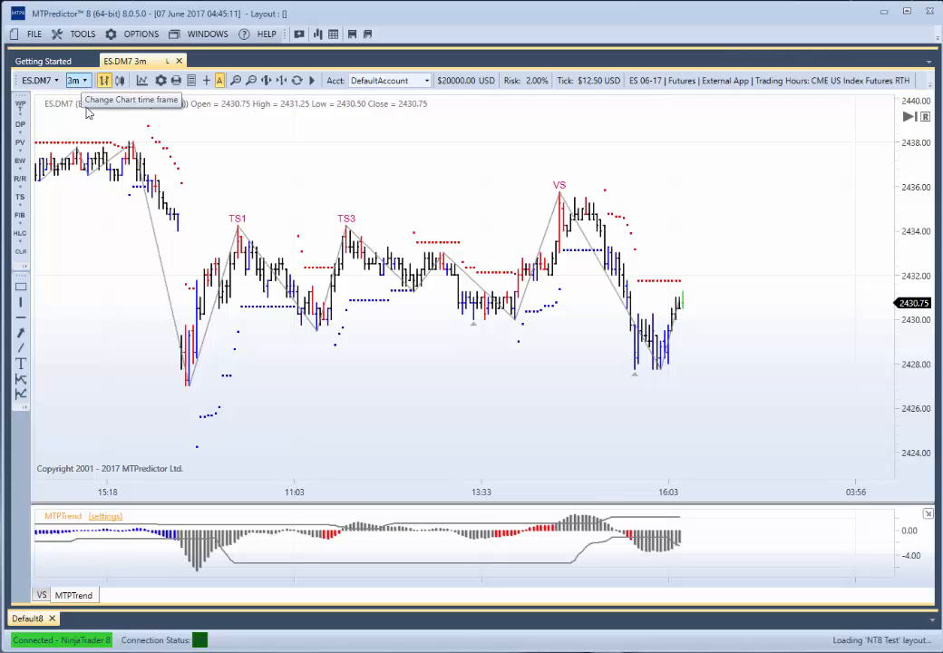
click(78, 81)
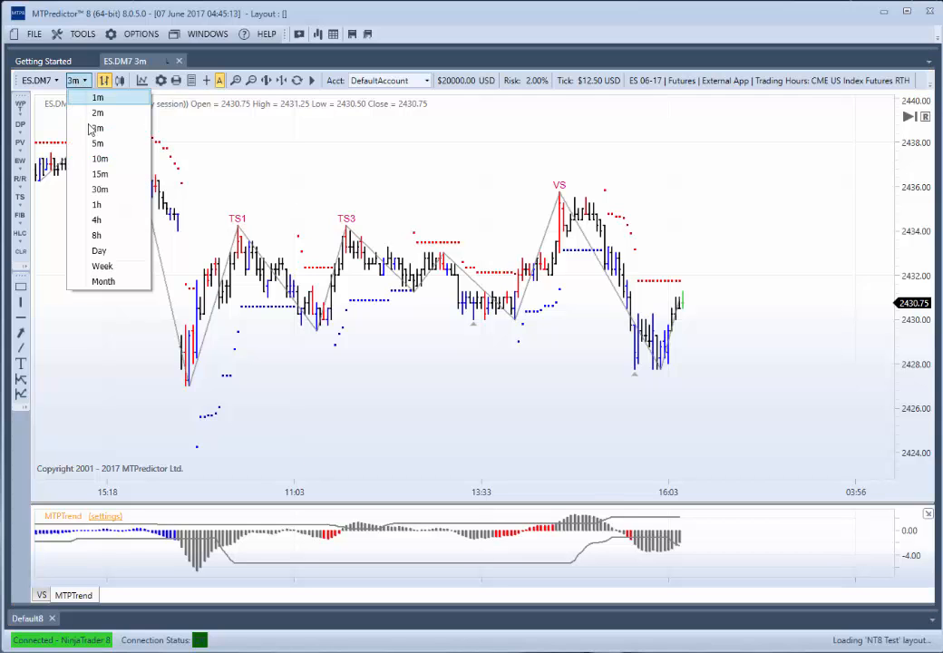
click(100, 173)
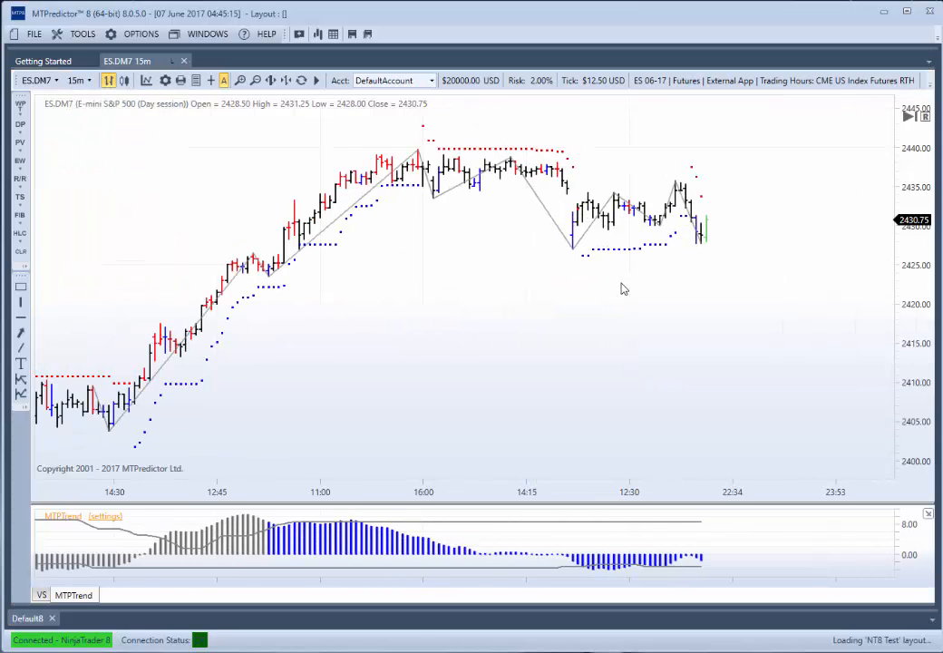
click(80, 82)
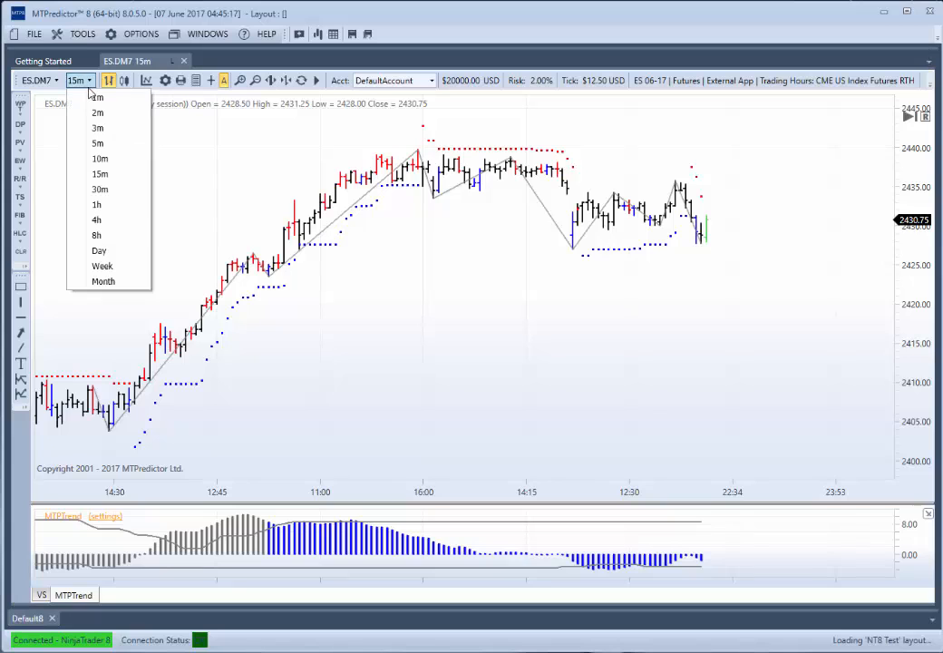
click(115, 128)
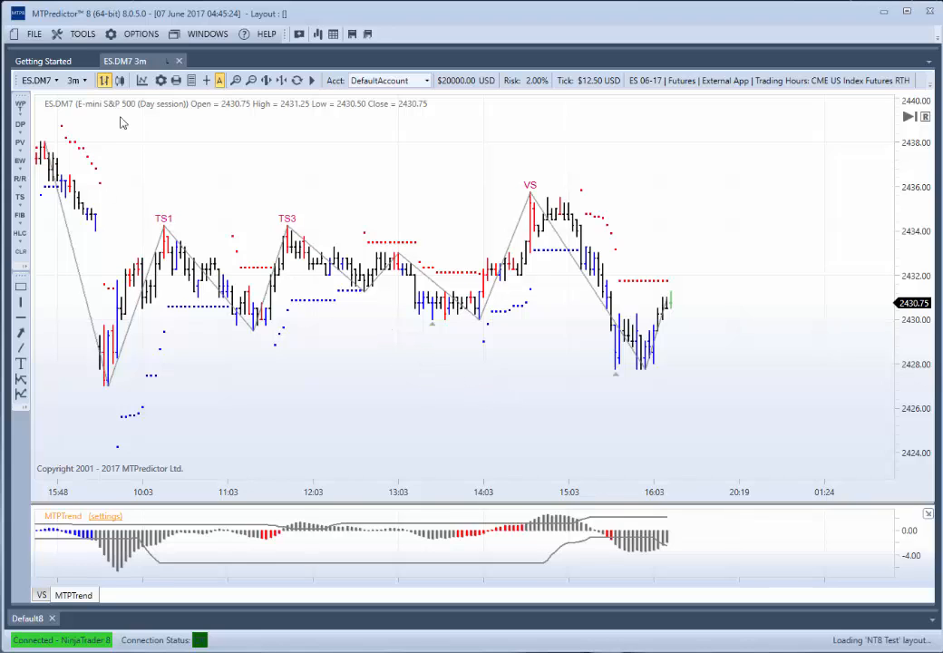
Compare the E-mini chart's 15-minute view once more, ending on the 3-minute time frame
click(74, 80)
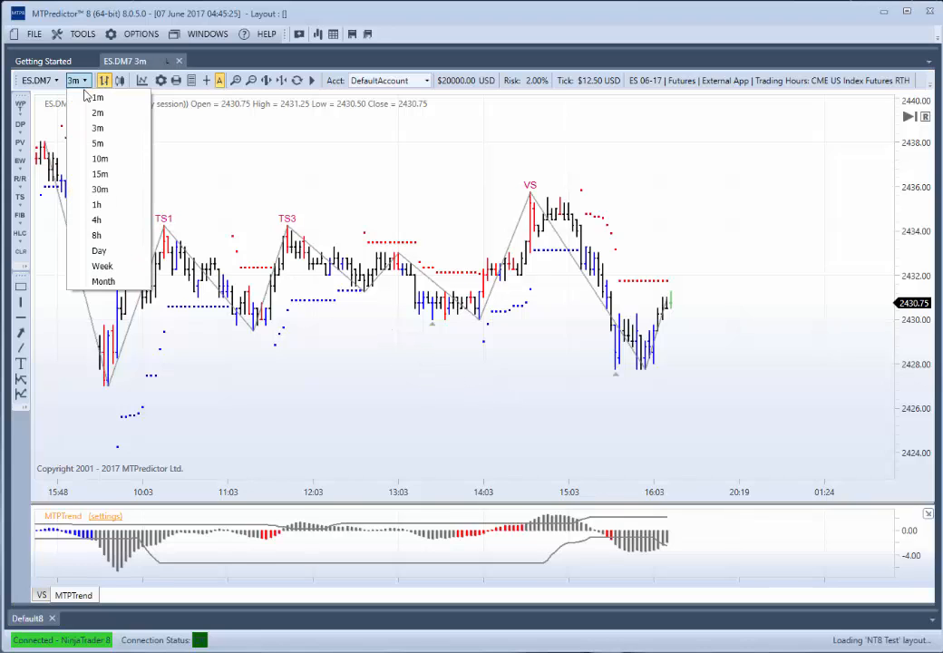
click(113, 174)
click(77, 80)
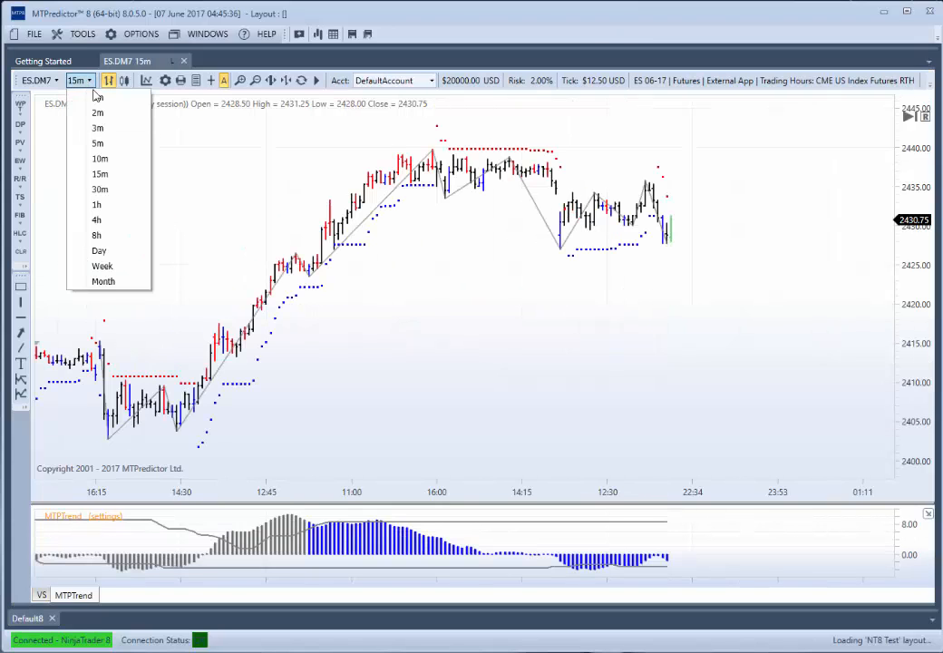
click(107, 127)
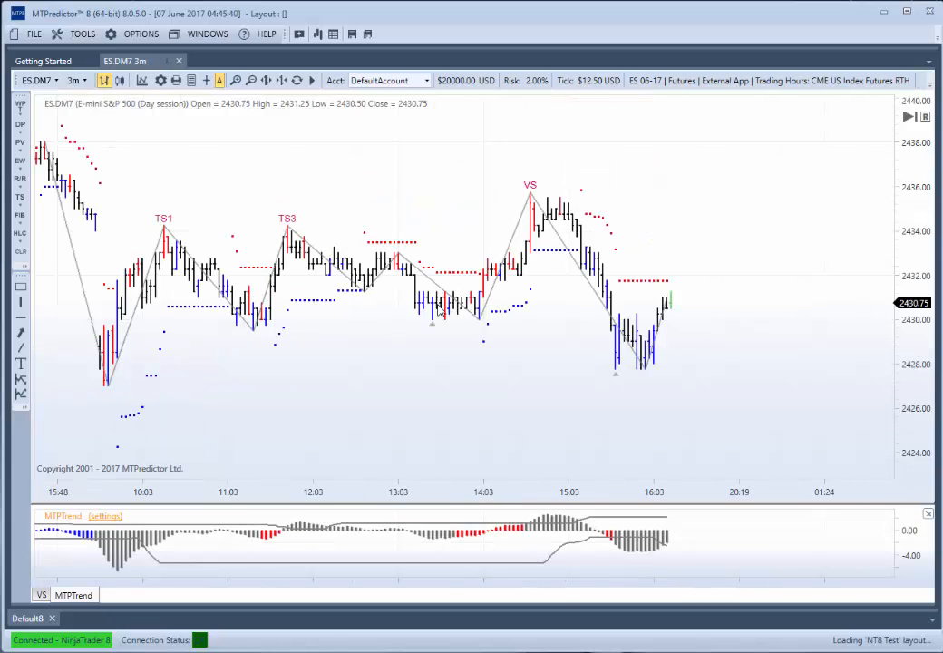
drag(402, 346, 421, 352)
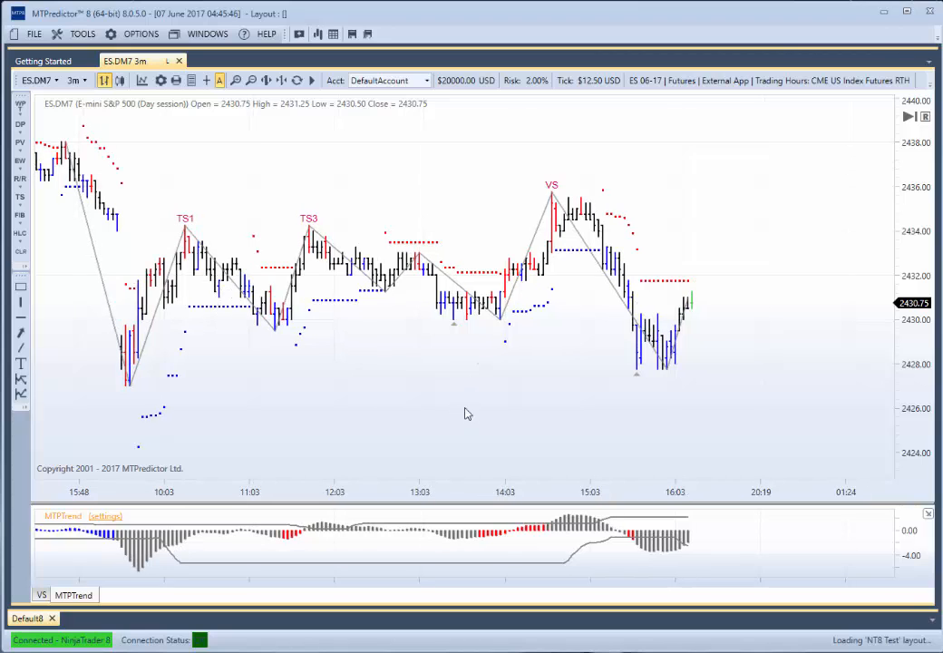
Create a 3-minute chart of the FDAX DAX Index Futures for the June 2017 contract with Default 24x7 trading hours
click(319, 35)
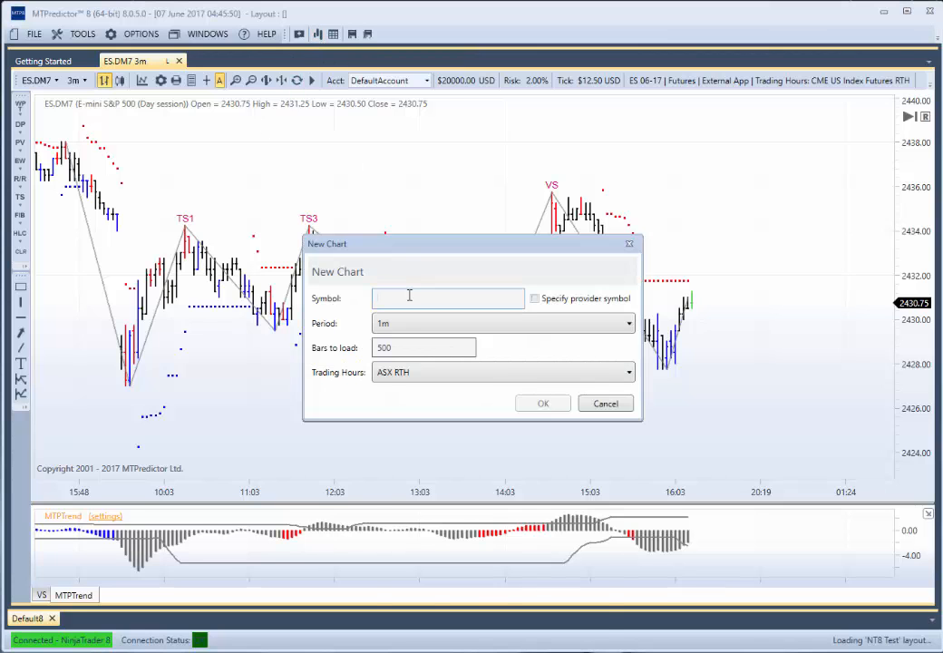
text(fd)
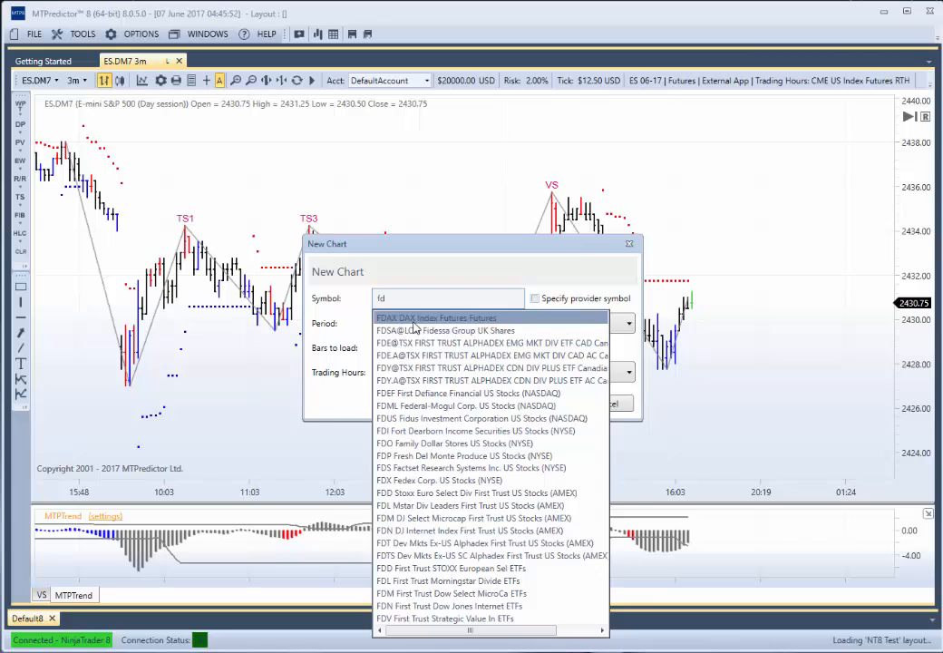
click(422, 318)
click(413, 323)
click(407, 370)
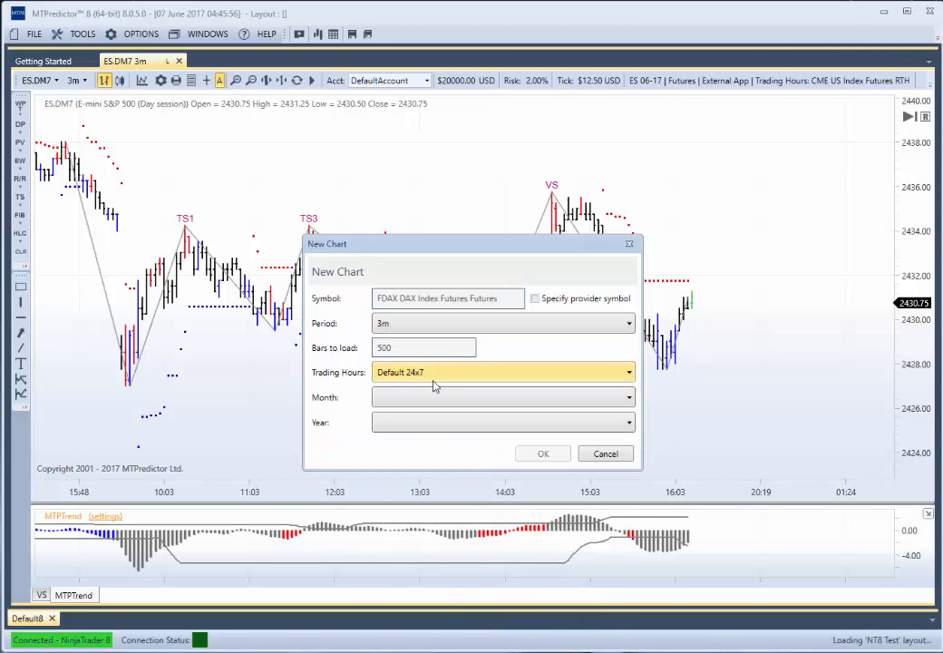
click(432, 395)
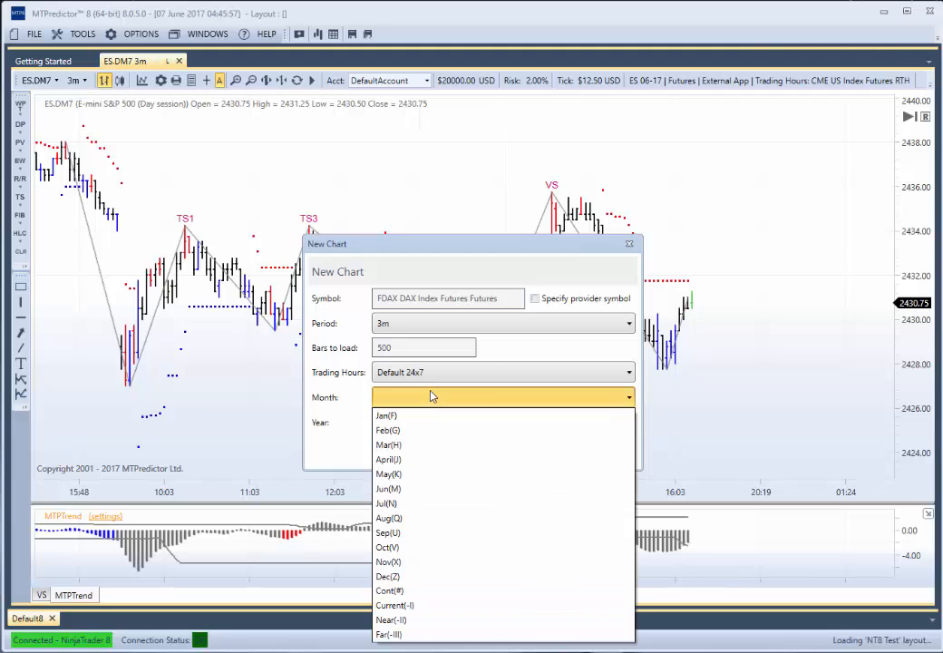
click(411, 491)
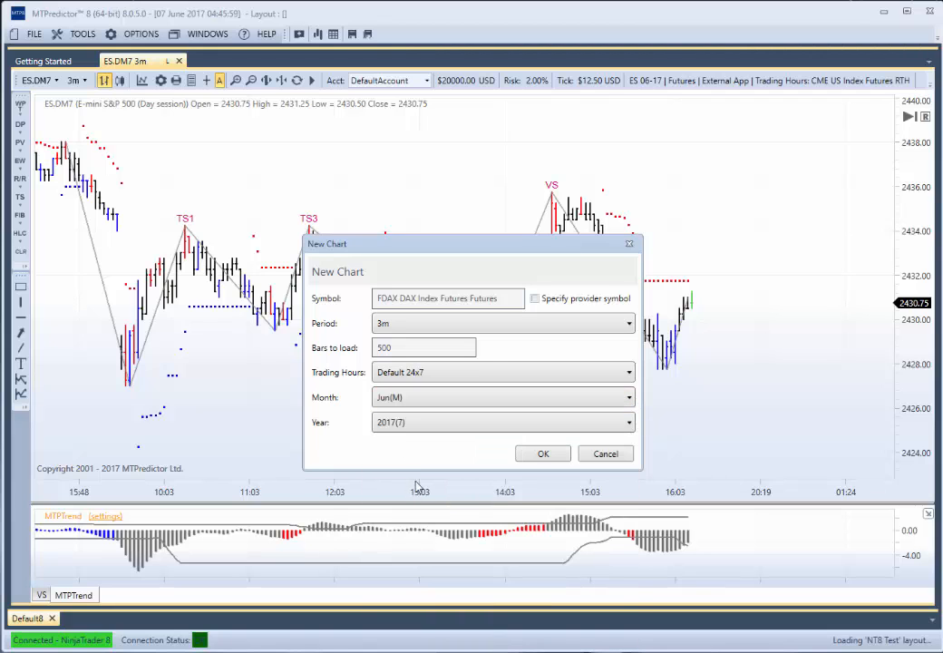
click(538, 454)
scroll(420, 342, down, 4)
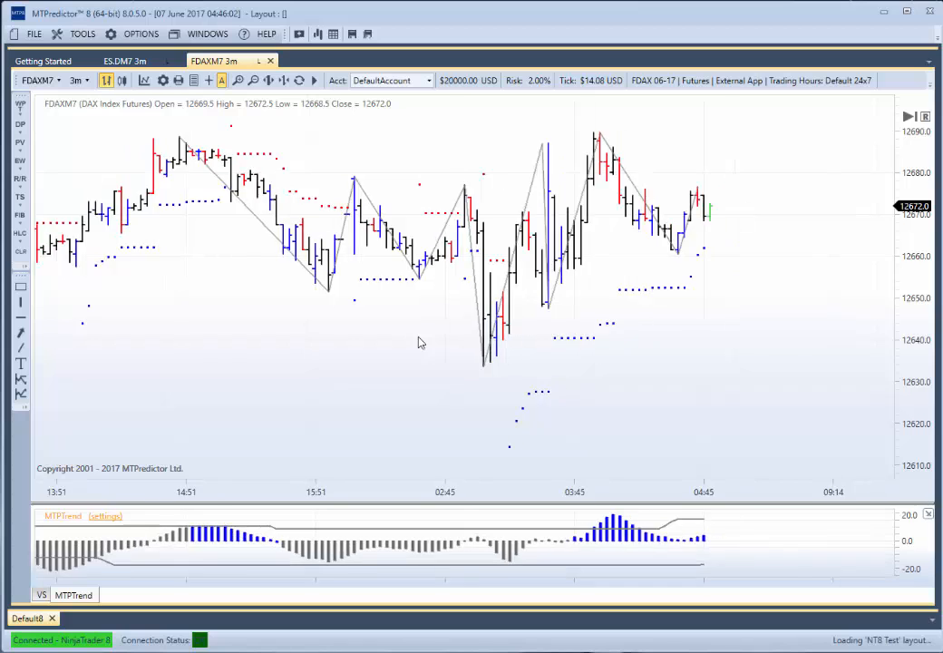
drag(701, 276, 802, 276)
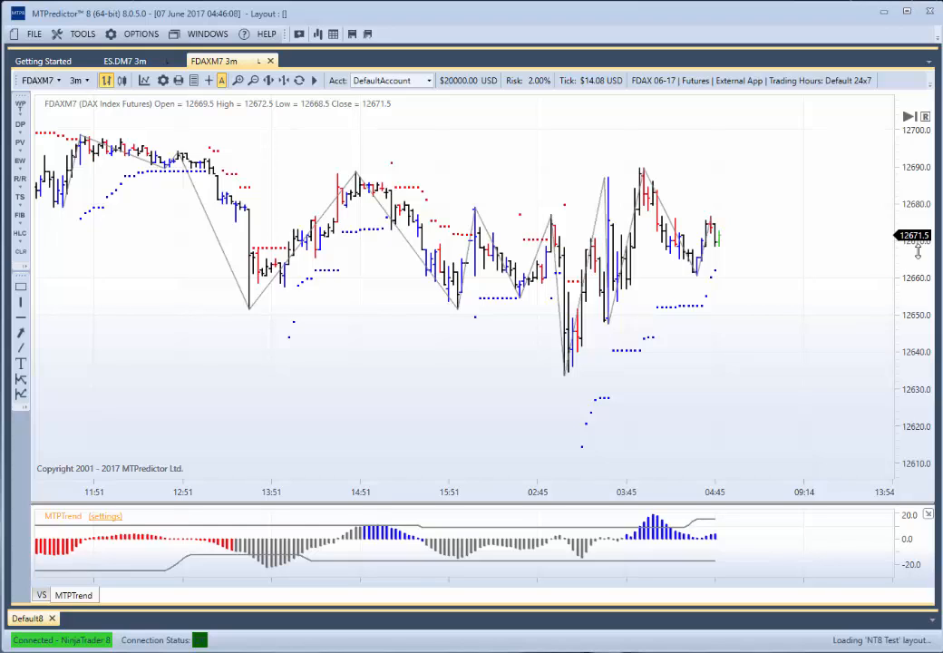
scroll(719, 331, up, 1)
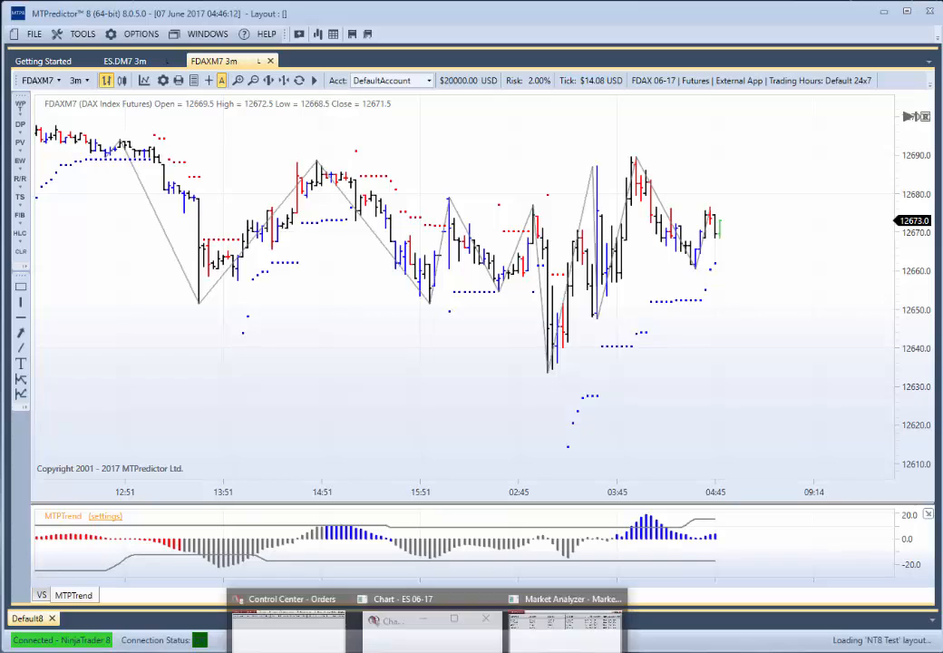
Switch to NinjaTrader's Market Analyzer to examine the 1-minute and 15-minute MTP data feeds for each instrument, and minimize it
mouse_move(408, 645)
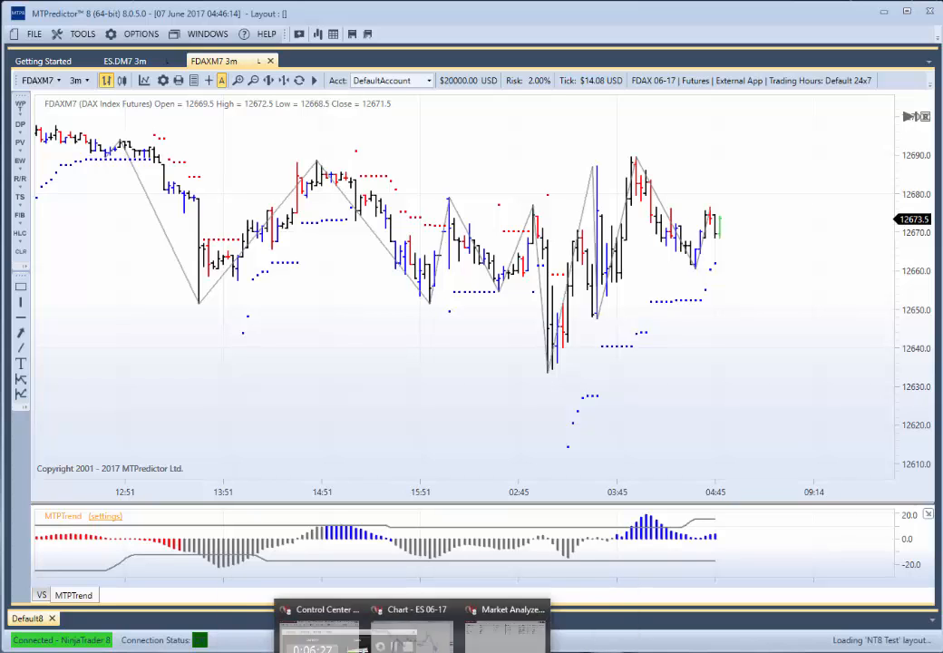
click(537, 626)
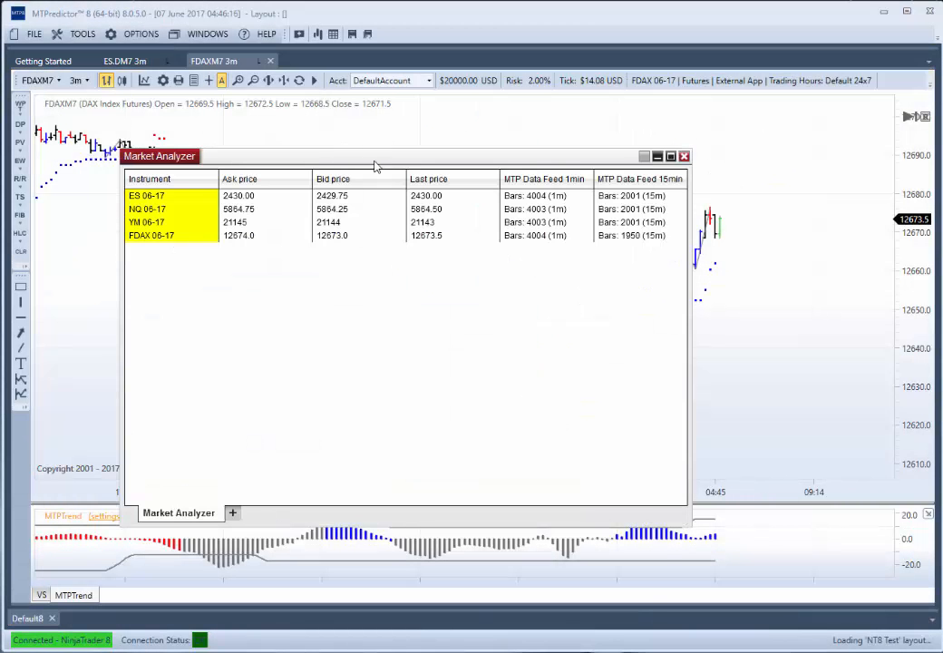
drag(375, 162, 316, 251)
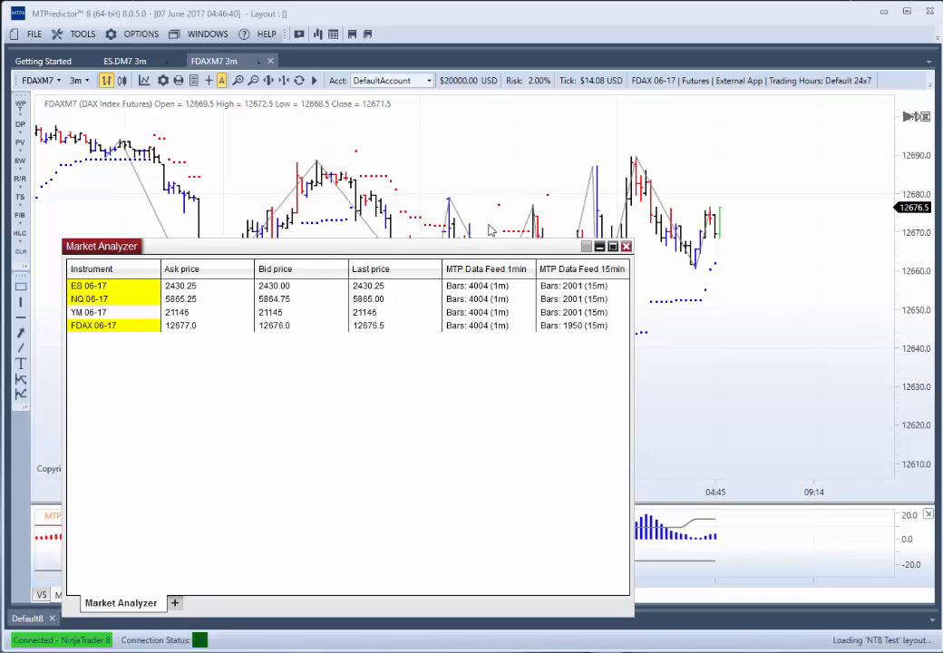
click(600, 247)
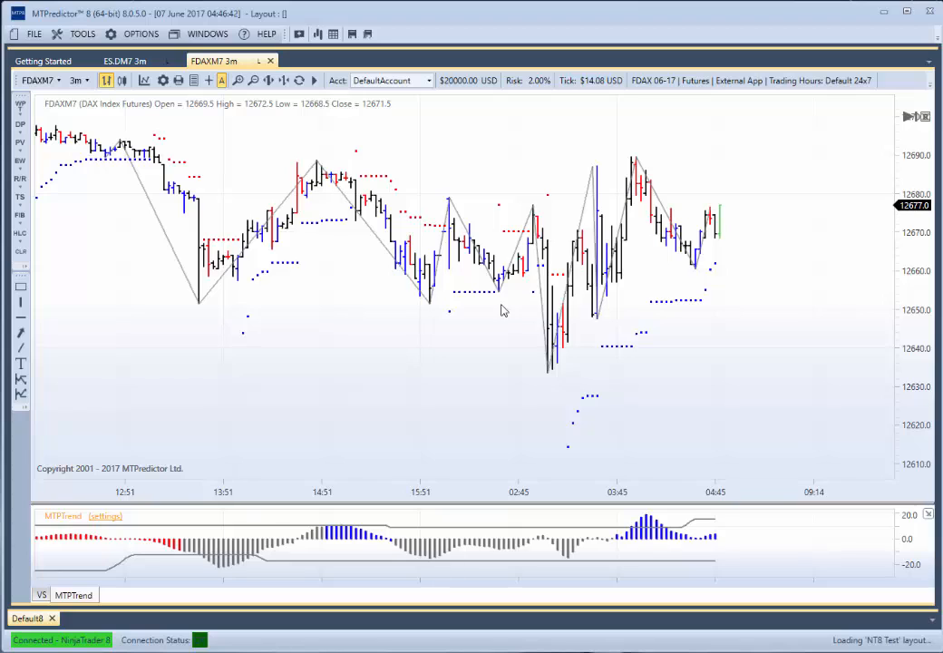
Close MTPredictor and save the current layout under the name NinjaTrader8
drag(683, 255, 663, 254)
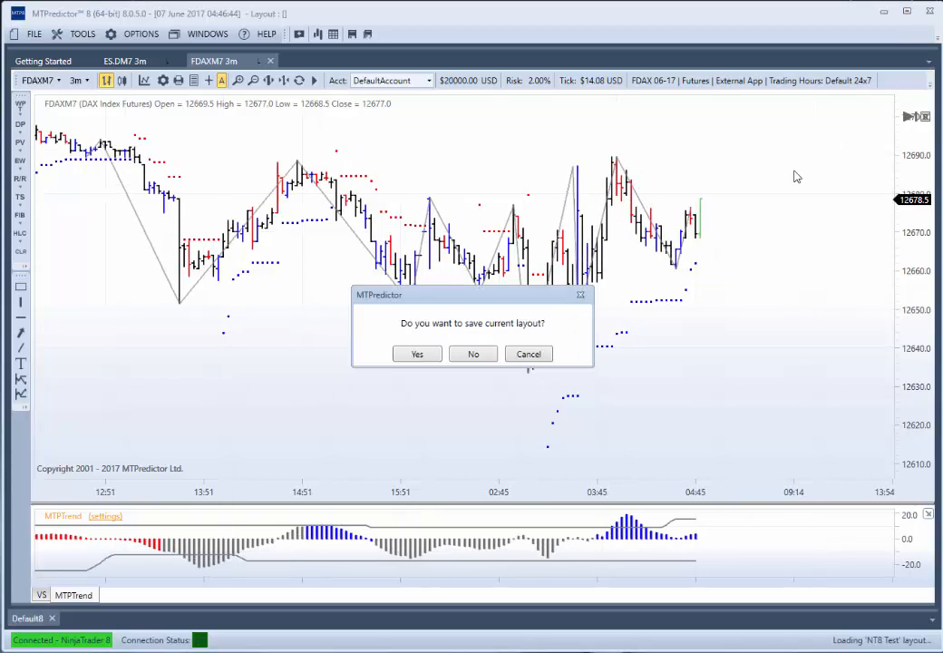
click(418, 354)
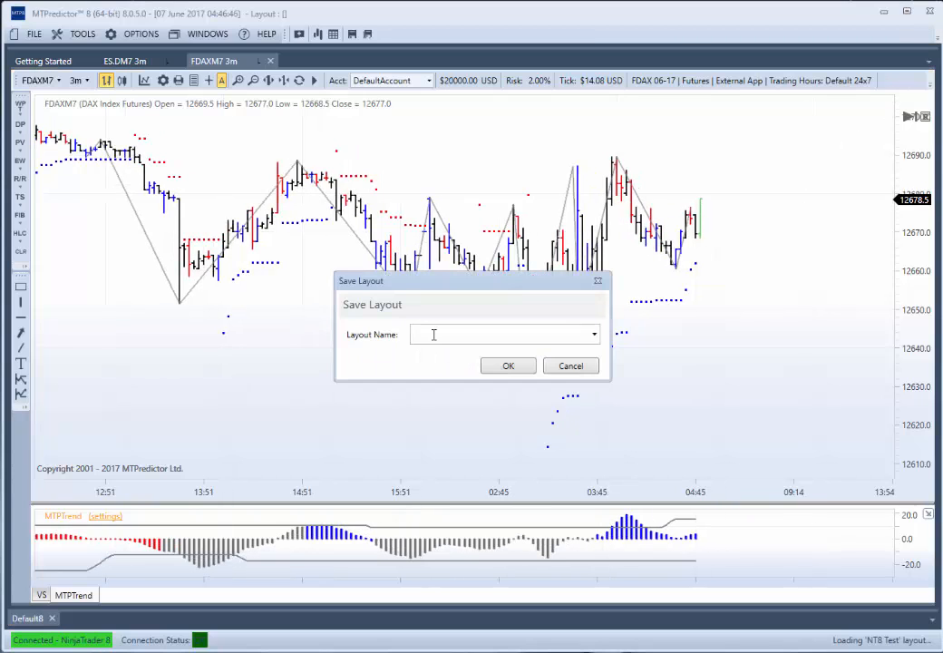
text(Nin)
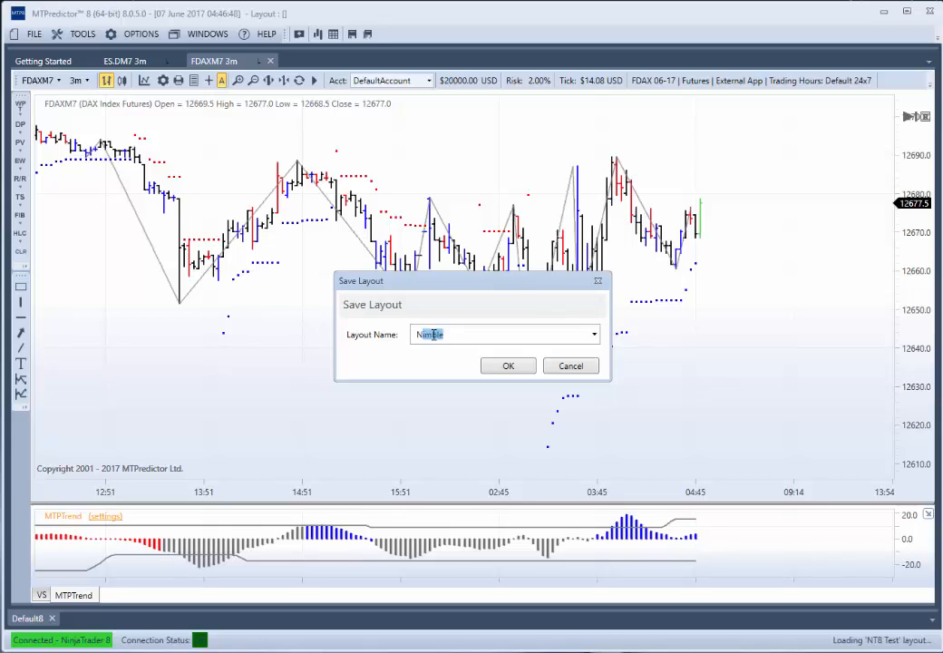
text(jaTrader8)
click(505, 367)
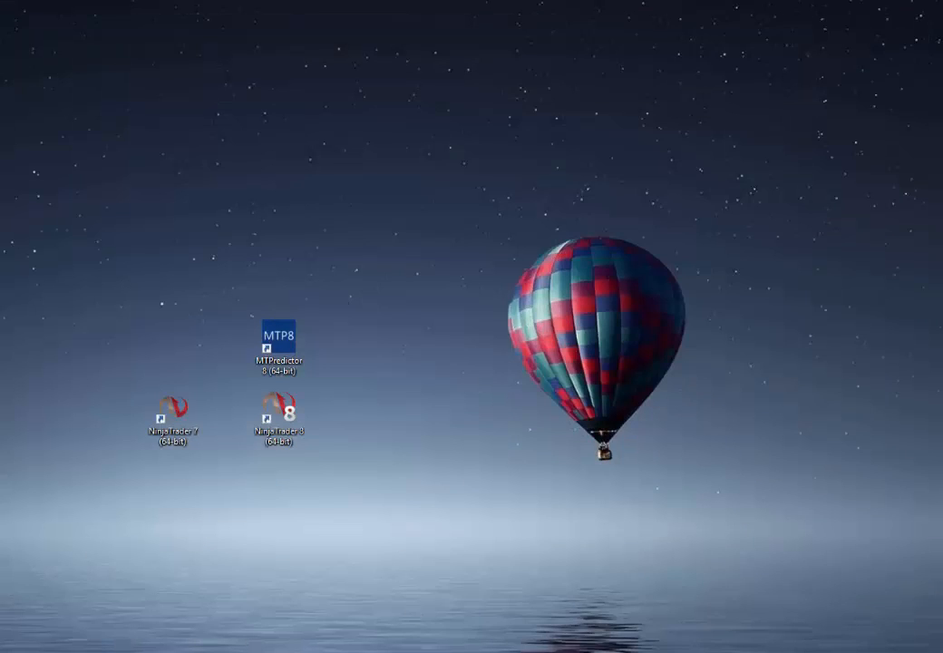
Bring up NinjaTrader's Control Center and exit the program, saving the workspace 'Untitled1'
click(300, 621)
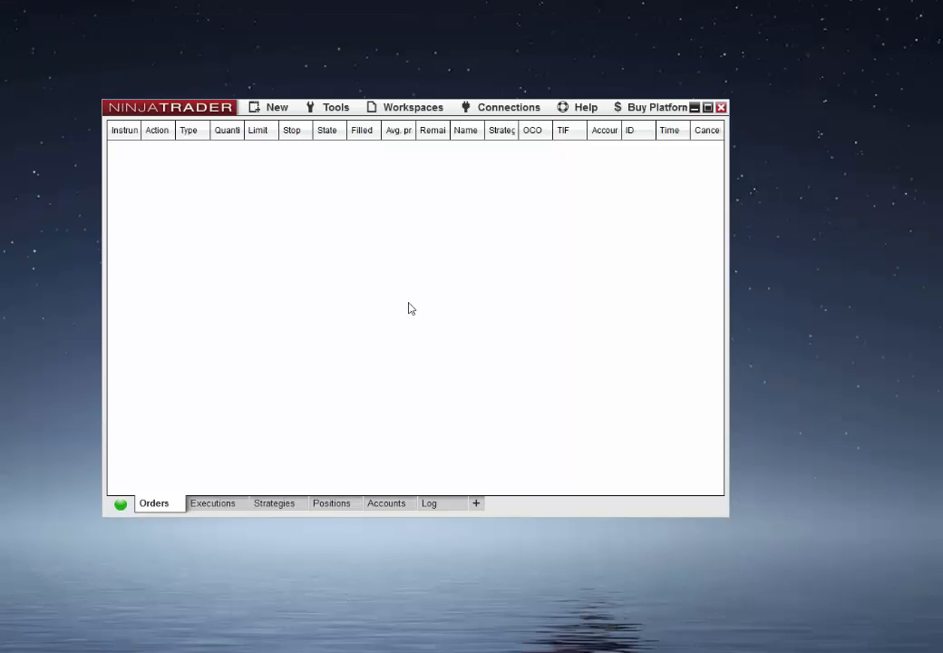
click(721, 107)
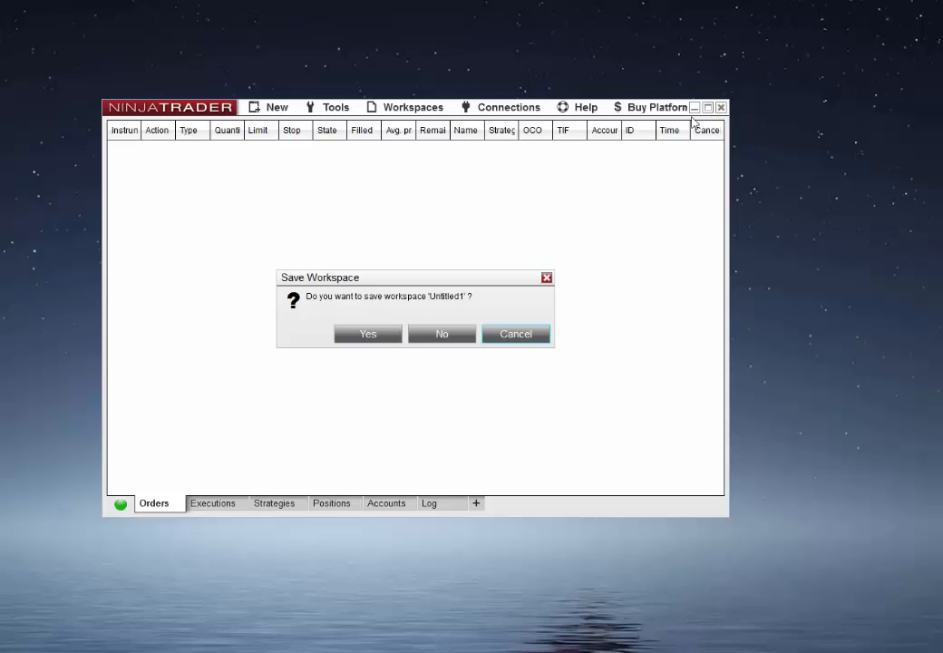
click(368, 336)
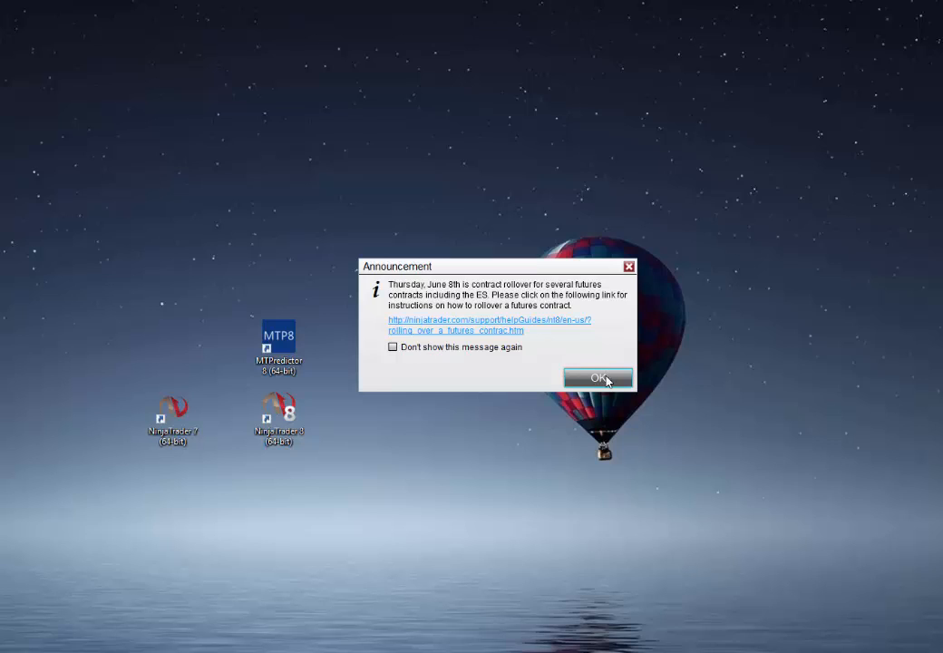
Dismiss the startup announcement and error in the restarted NinjaTrader 8, and bring up the Market Analyzer
click(605, 379)
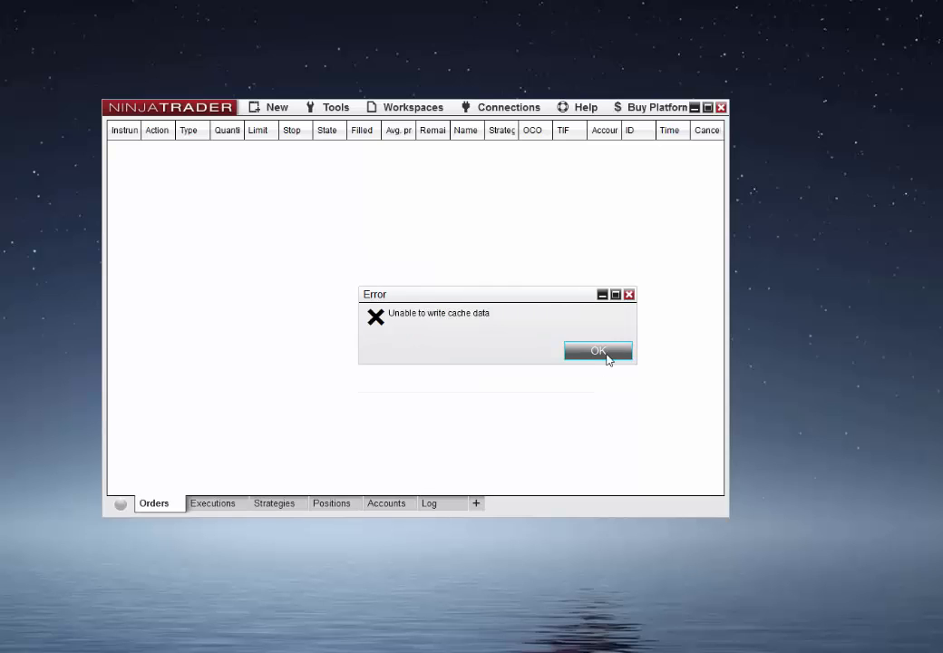
click(610, 357)
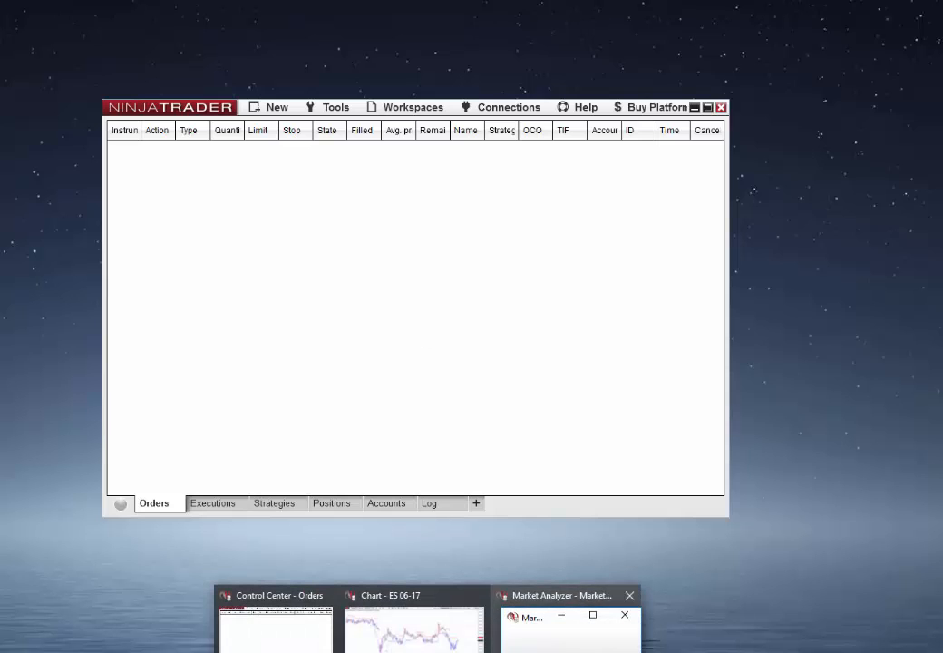
click(540, 643)
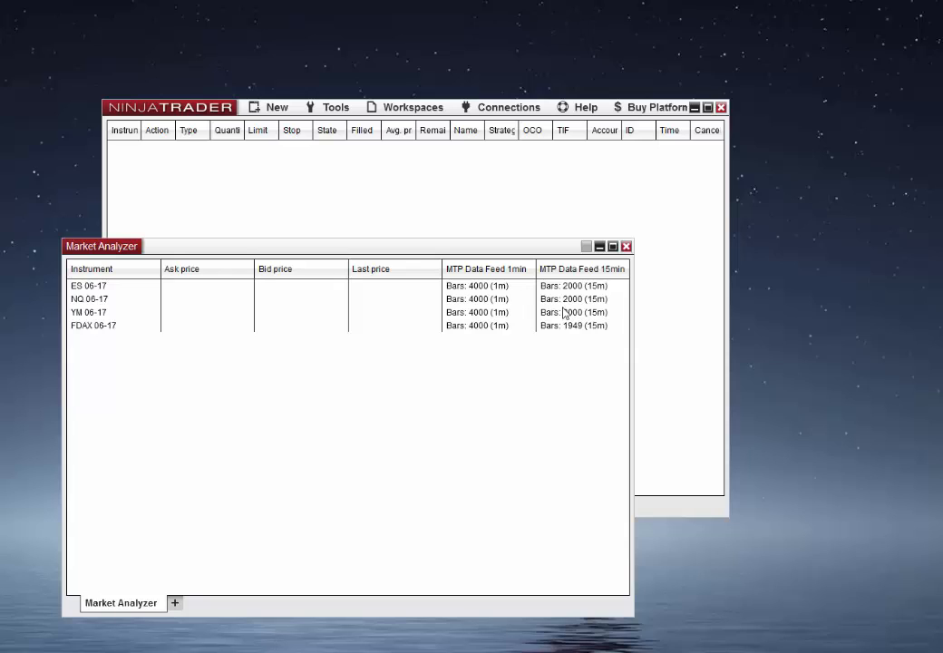
Connect NinjaTrader to the My IQFeed data connection and bring the Market Analyzer to the front
click(407, 202)
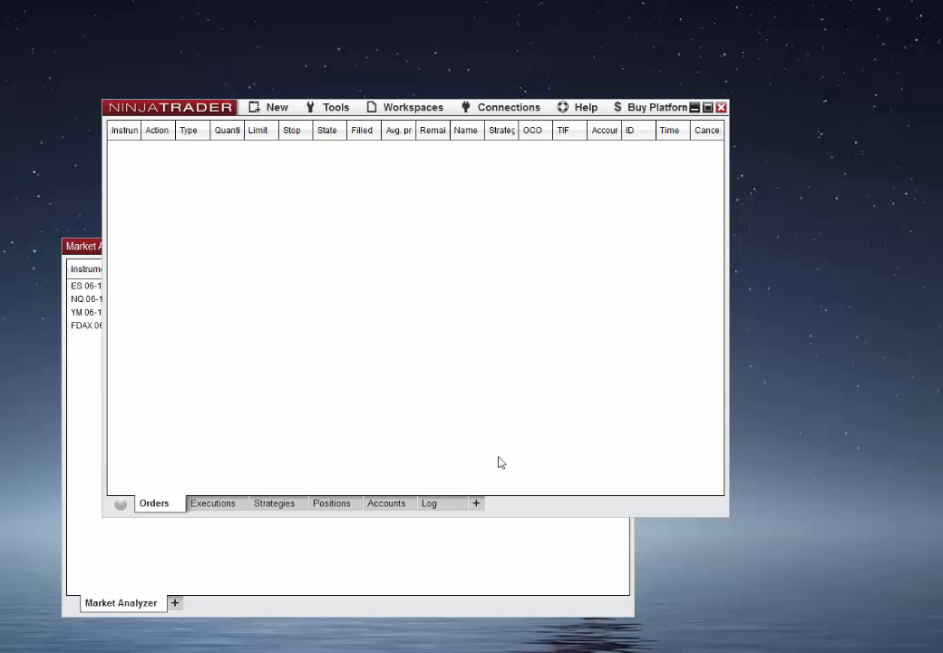
click(506, 109)
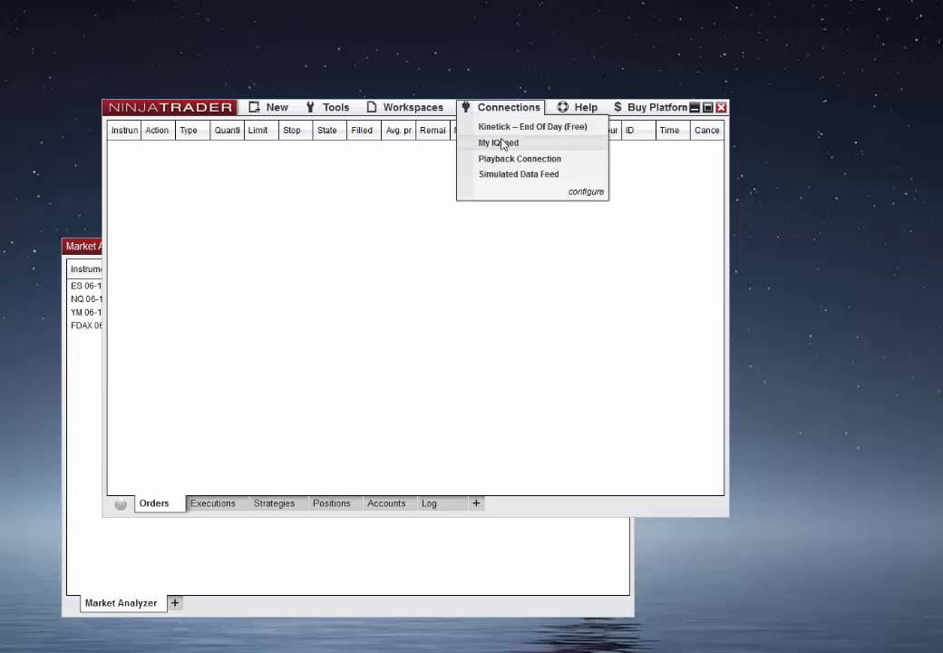
click(502, 146)
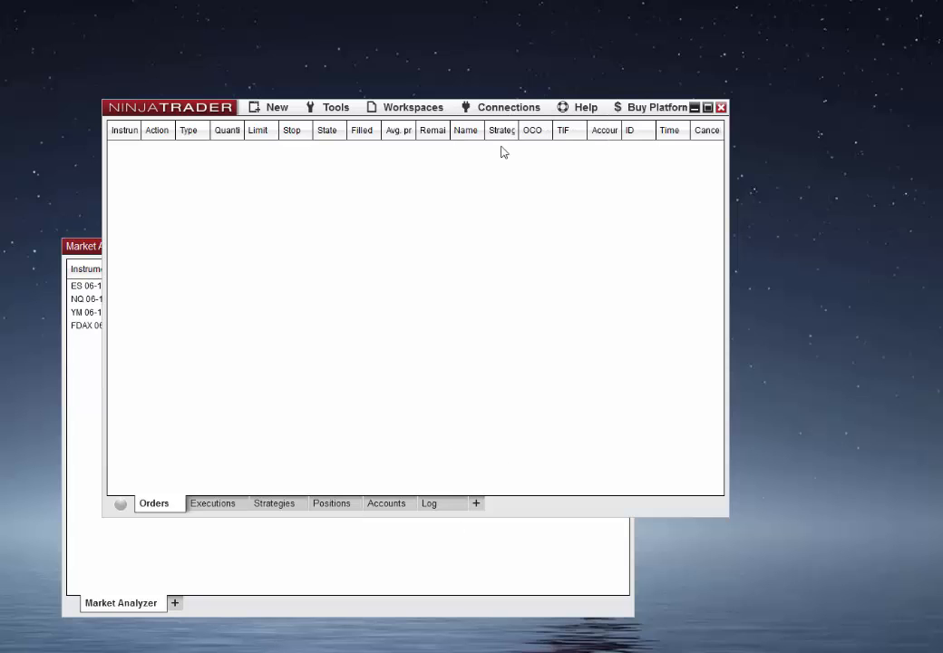
click(238, 573)
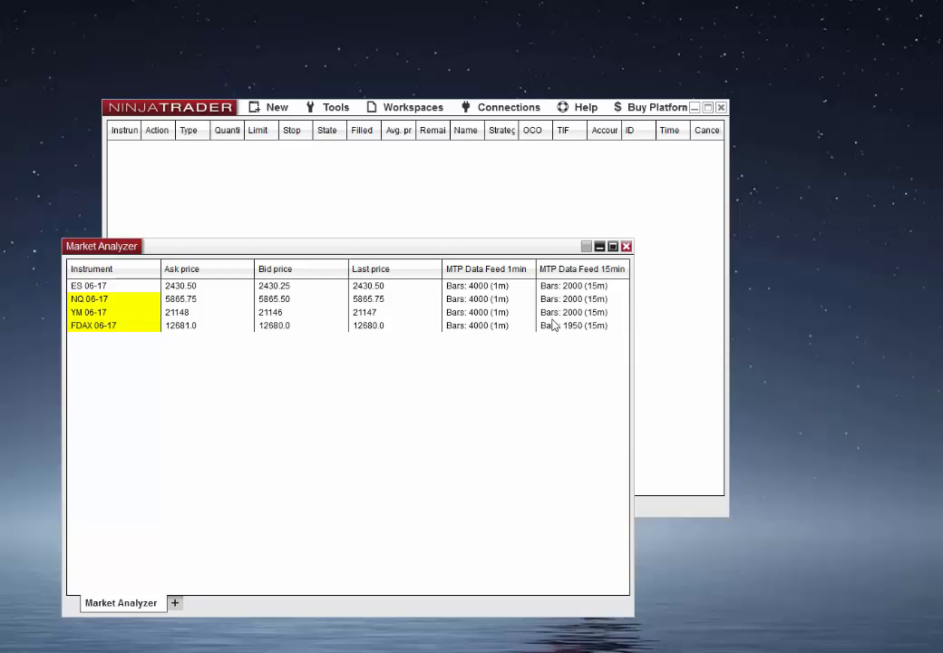
Add a second tab to the Market Analyzer window
click(175, 603)
right_click(215, 354)
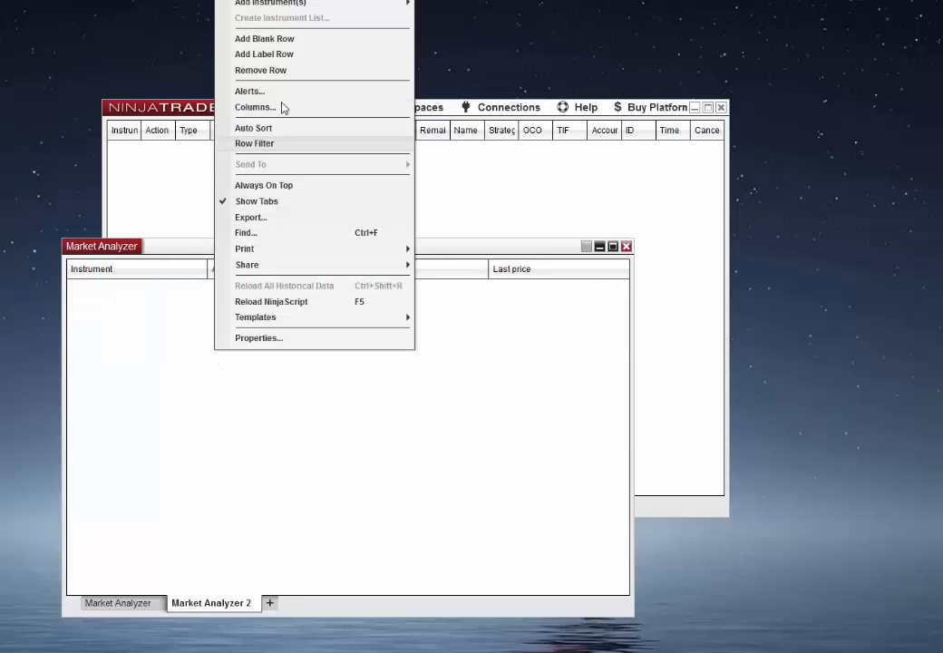
click(313, 54)
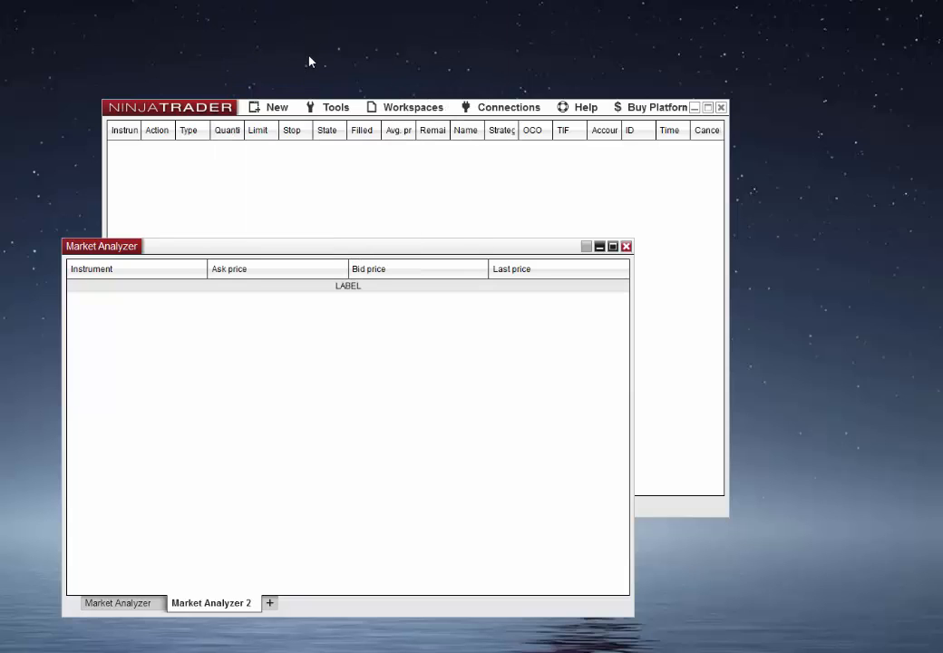
right_click(344, 289)
click(137, 291)
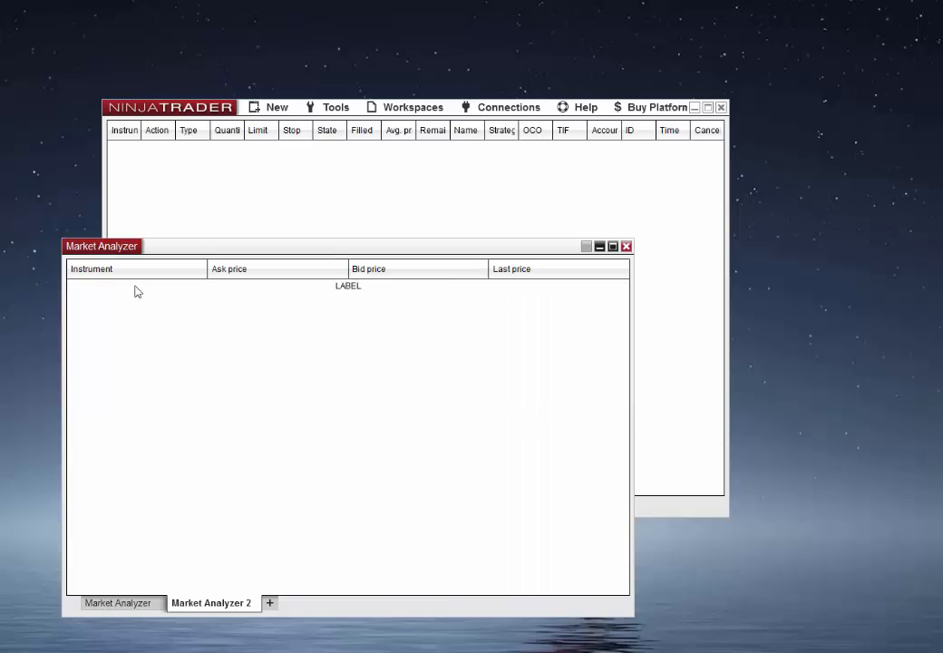
click(334, 290)
key(Delete)
Add all instruments of the FOREX list to the new Market Analyzer tab
right_click(333, 292)
mouse_move(408, 303)
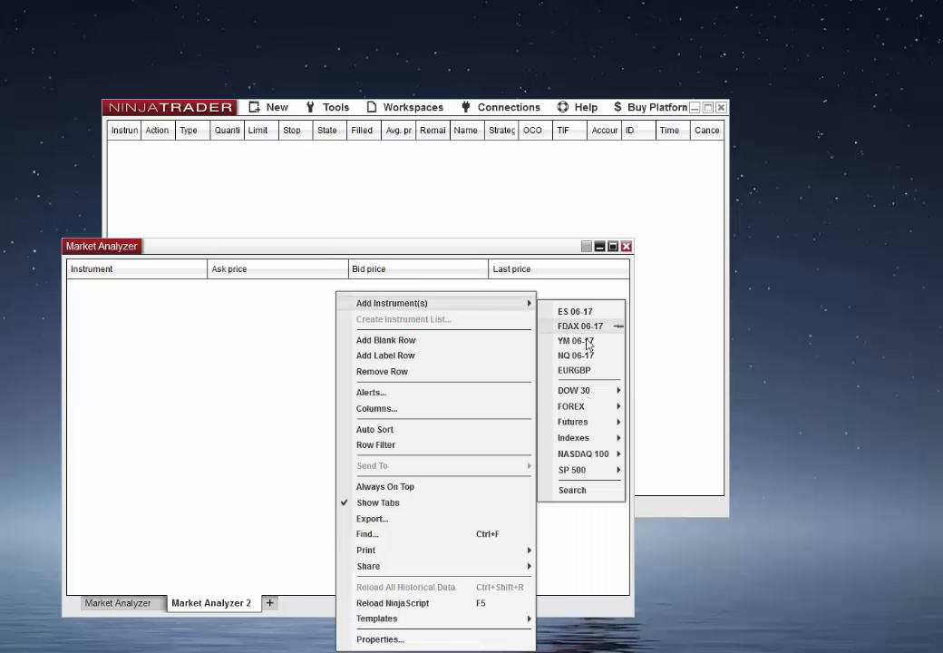
mouse_move(617, 410)
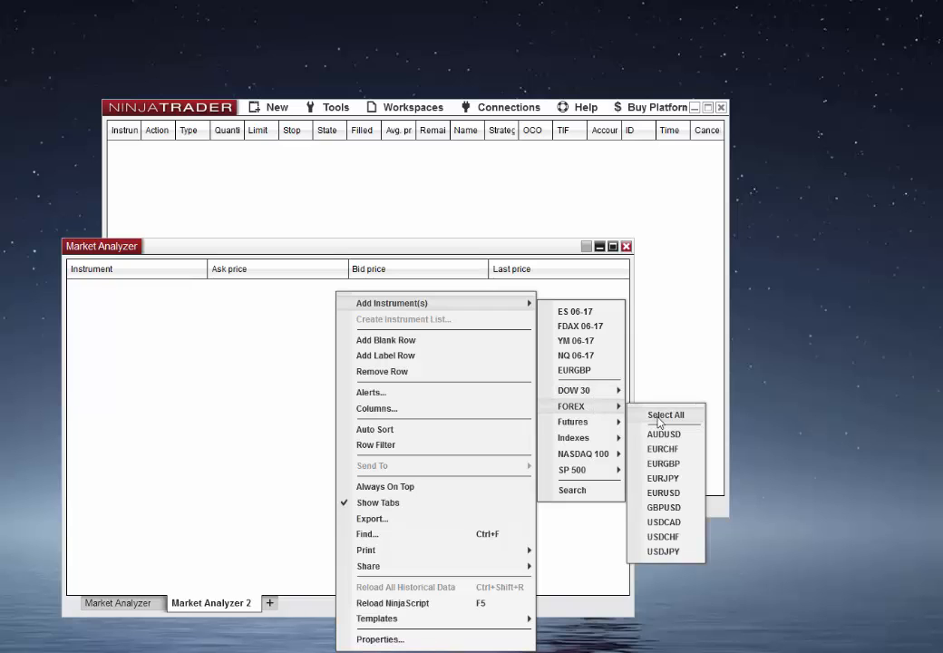
click(660, 417)
Open the column settings for the forex tab and add the MTP Data Feed column
right_click(319, 468)
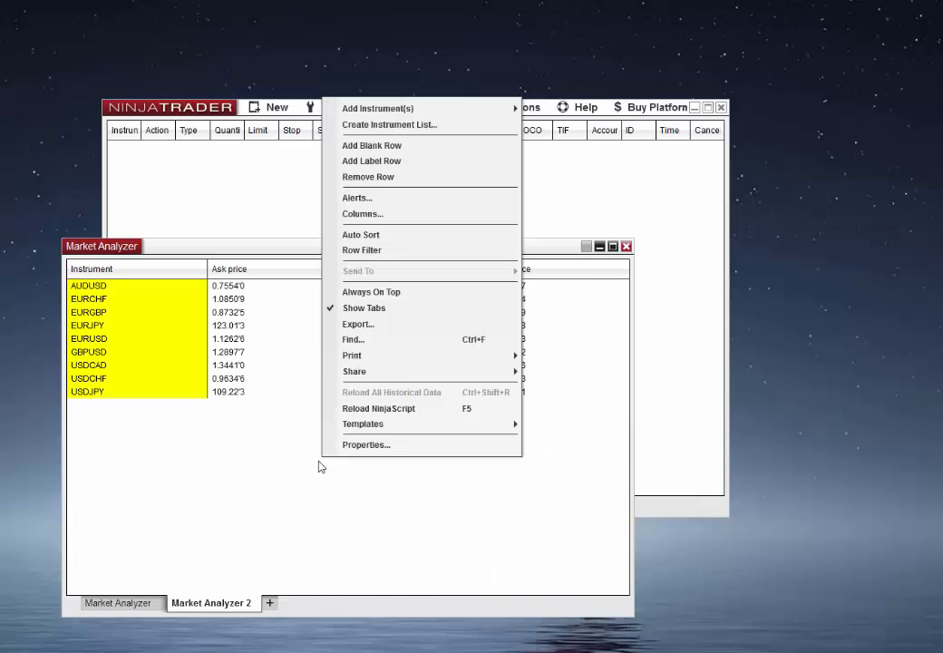
click(383, 215)
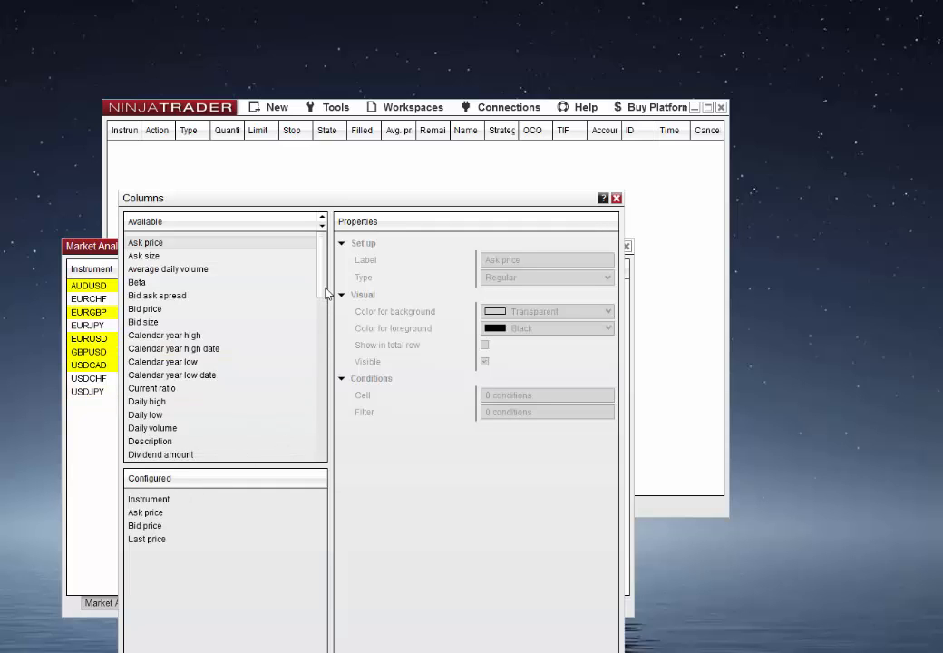
scroll(318, 322, down, 2)
scroll(318, 322, down, 3)
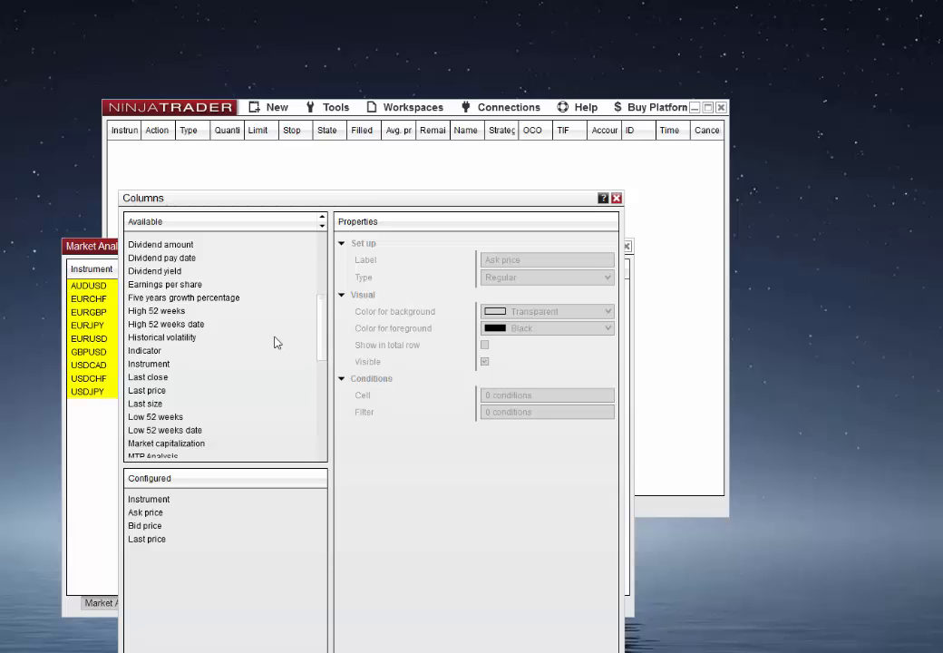
scroll(318, 345, down, 3)
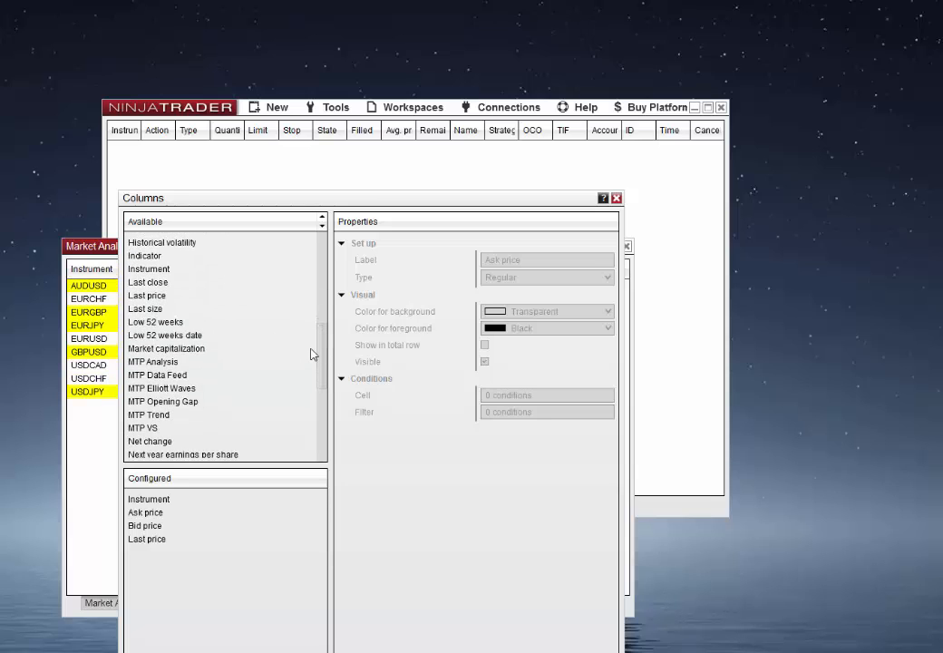
double_click(177, 374)
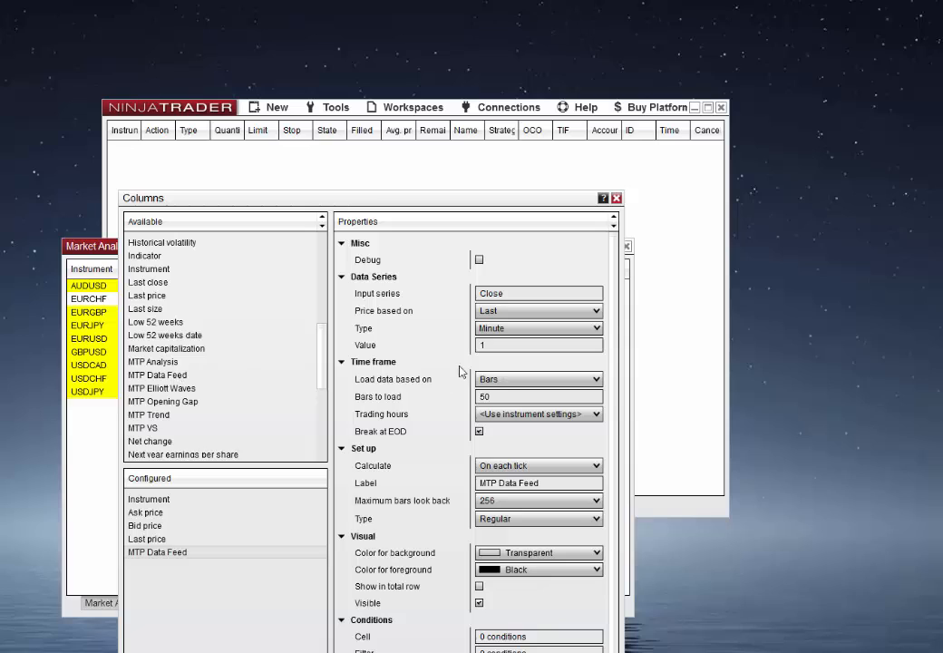
Configure the MTP Data Feed column for 15-minute data, 2000 bars to load, Default 24 x 7 trading hours and the label 'MTP Data Feed 15min', and apply it
click(499, 345)
text(5)
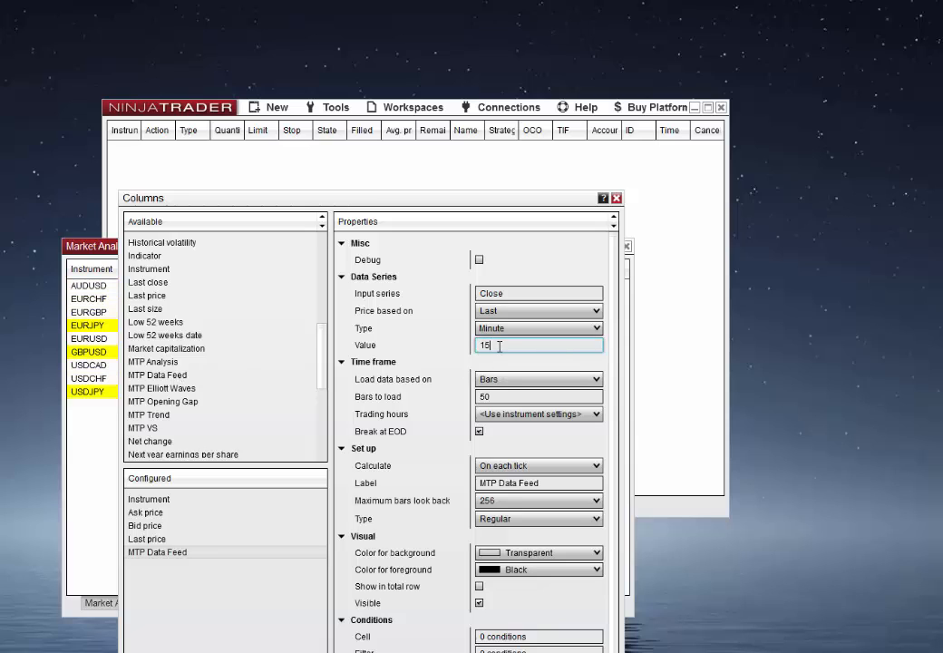
drag(509, 395, 458, 406)
text(2000)
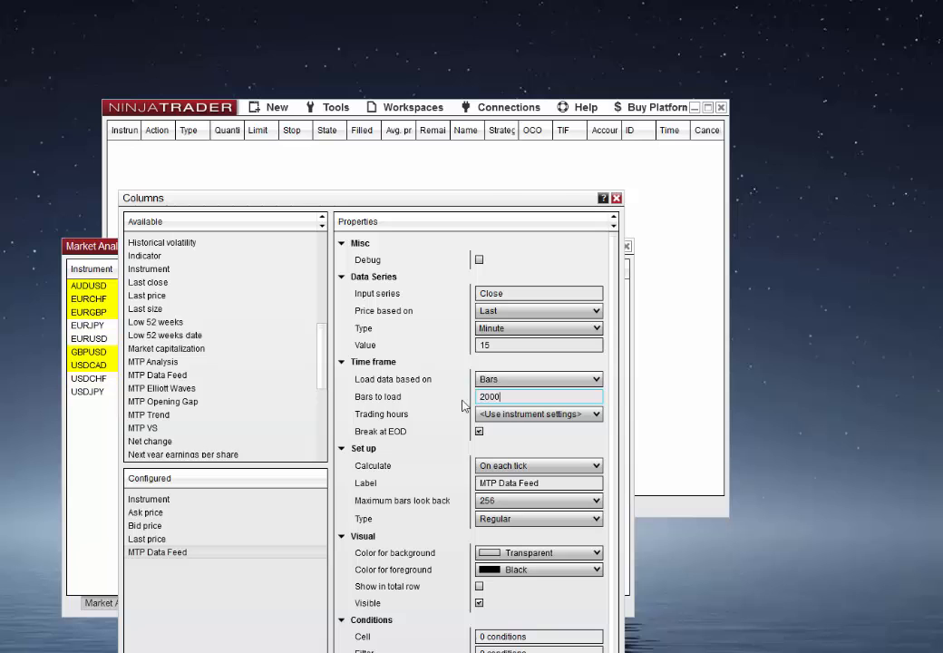
click(517, 415)
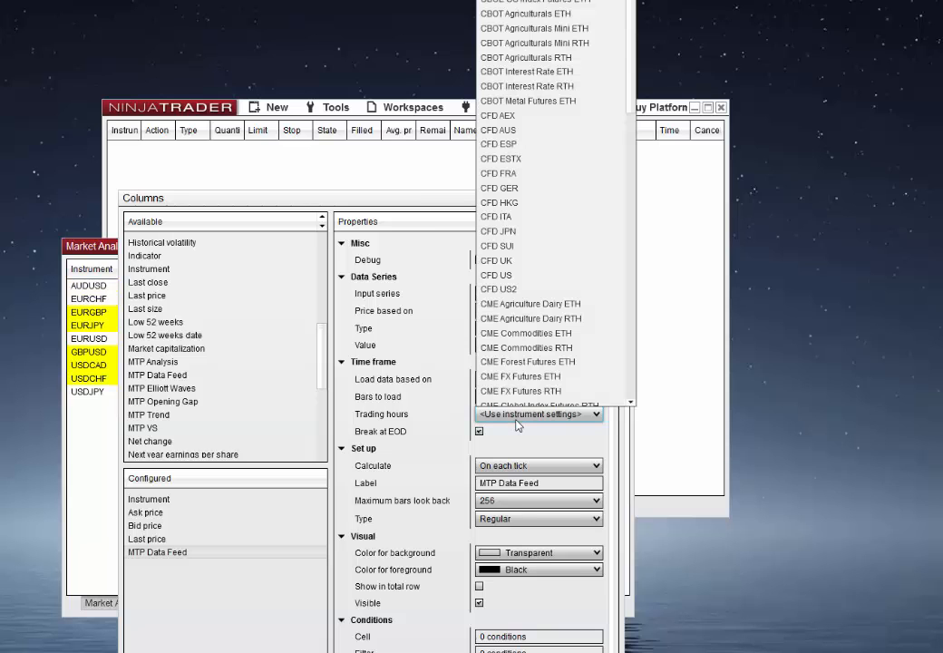
drag(630, 106, 629, 177)
click(535, 247)
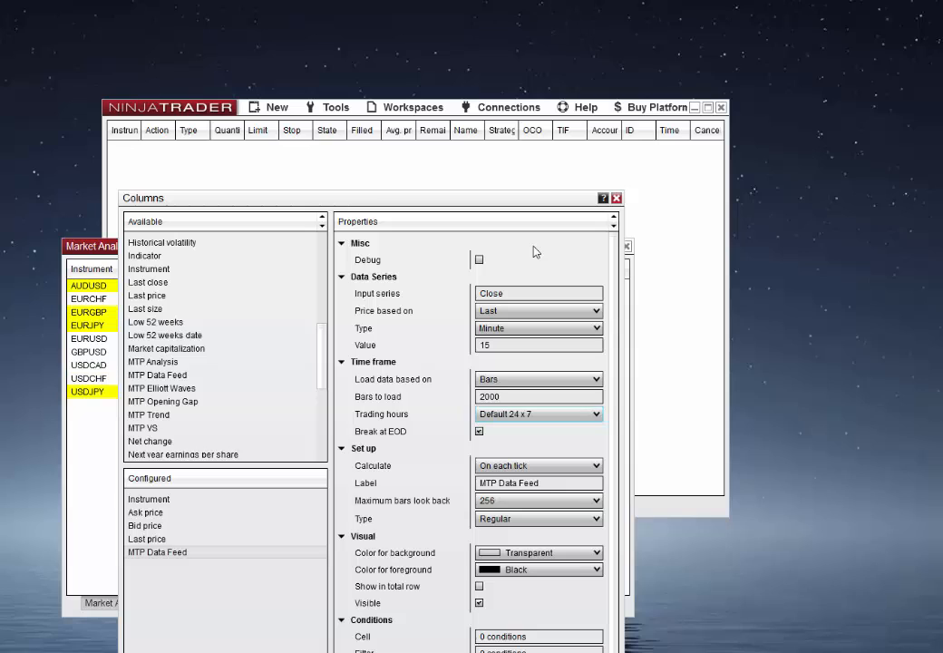
click(551, 485)
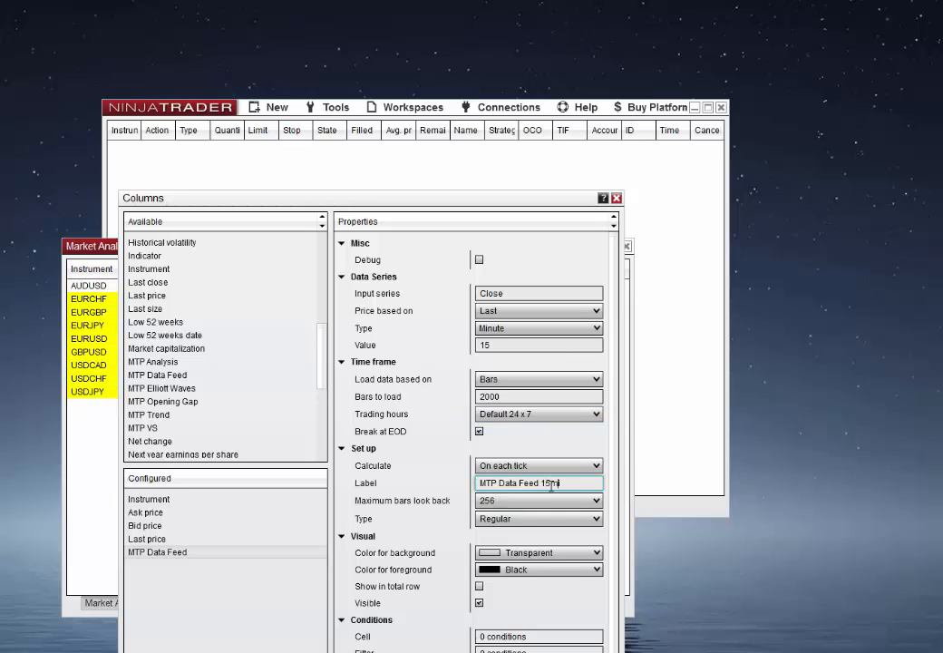
click(508, 652)
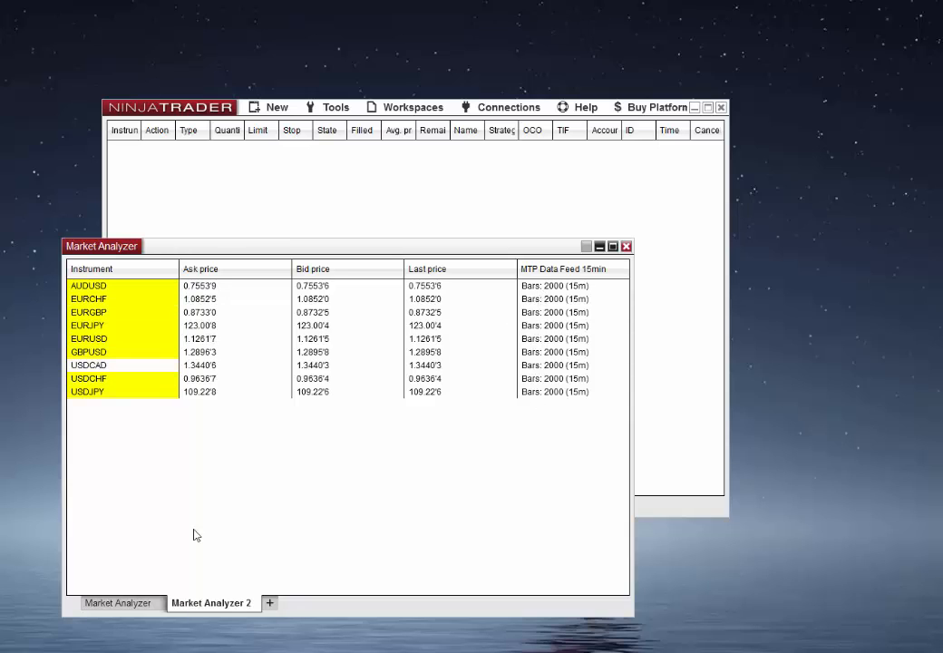
Review both Market Analyzer tabs, and minimize the Market Analyzer and Control Center windows
click(108, 602)
click(191, 602)
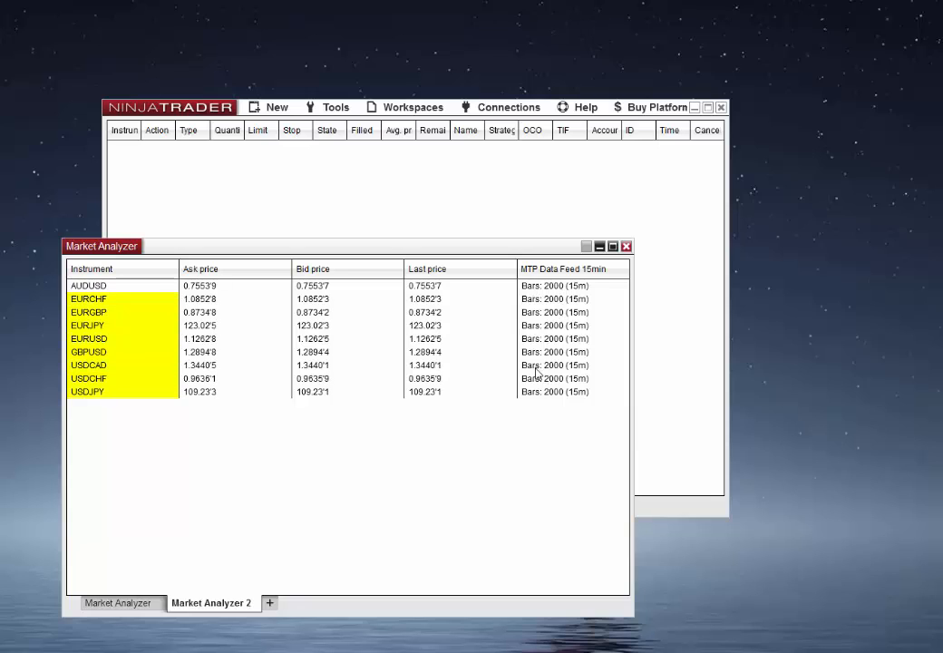
click(625, 246)
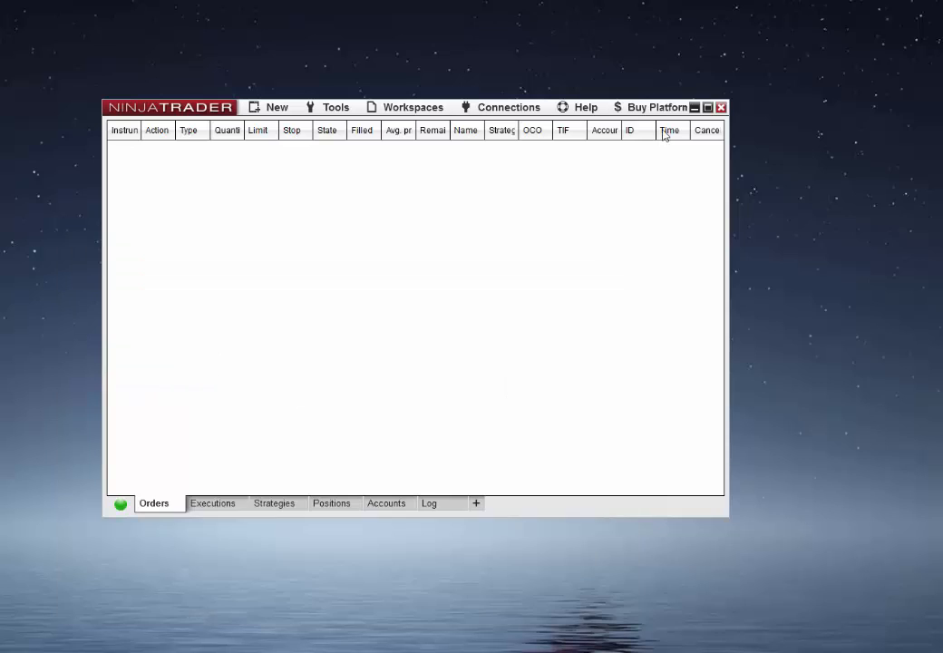
click(695, 108)
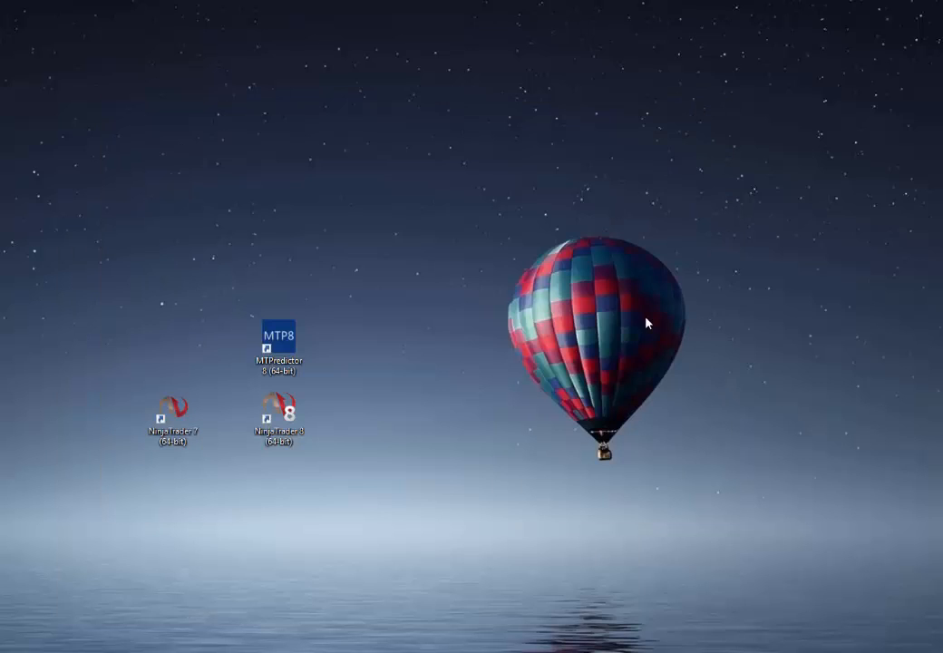
Start MTPredictor 8 and load the NinjaTrader8 layout using the NinjaTrader 8 connection
double_click(279, 343)
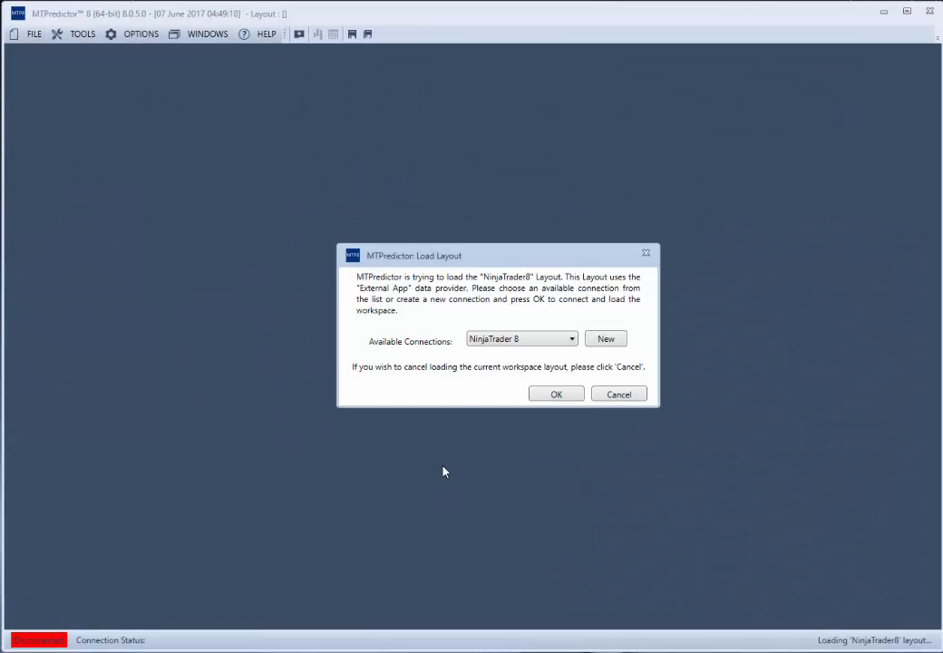
click(552, 395)
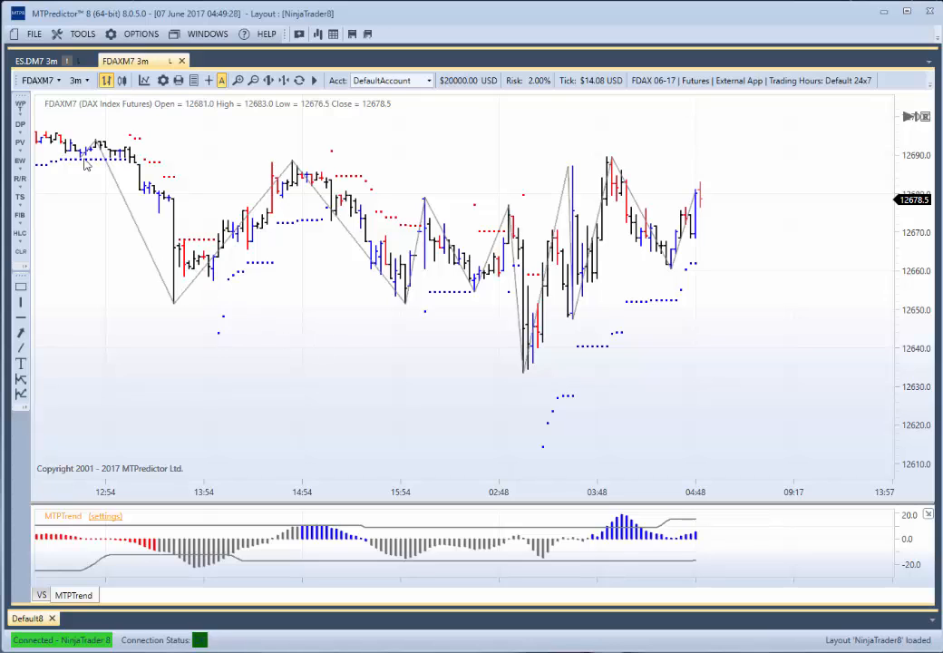
Create a new workspace named 'Forex2' in MTPredictor
click(38, 38)
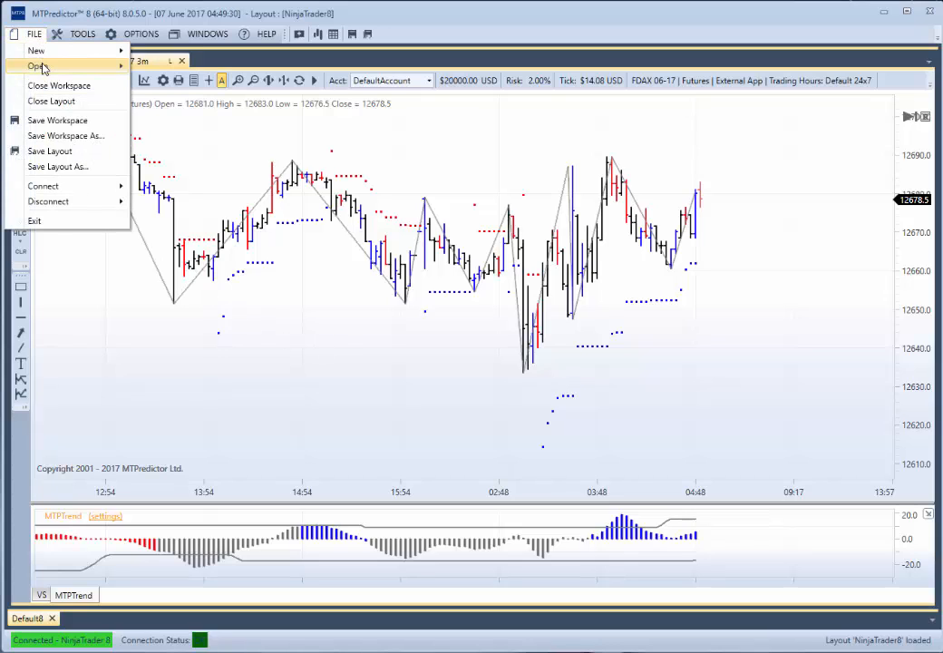
mouse_move(36, 52)
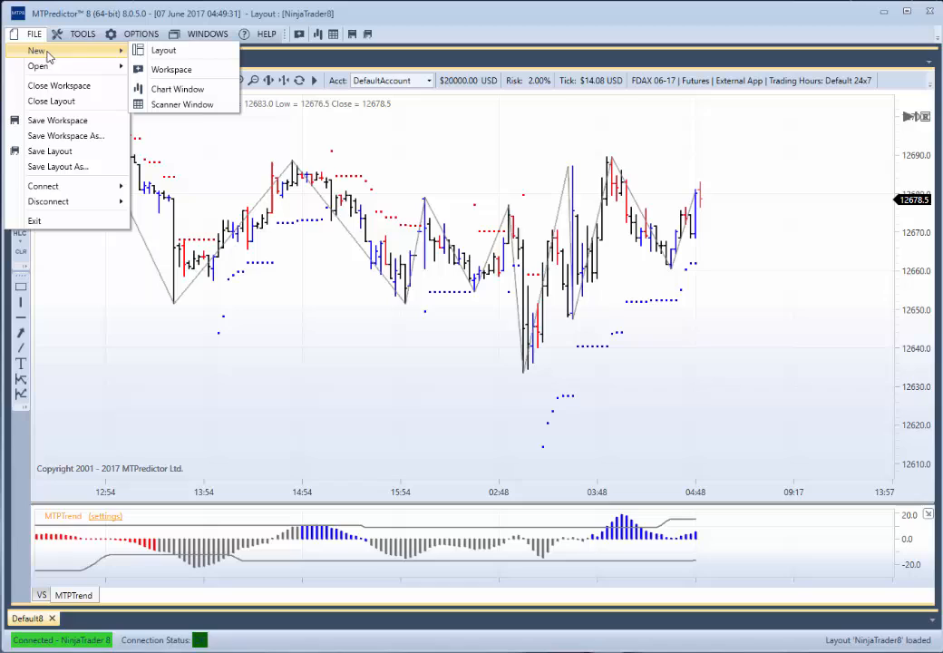
click(177, 69)
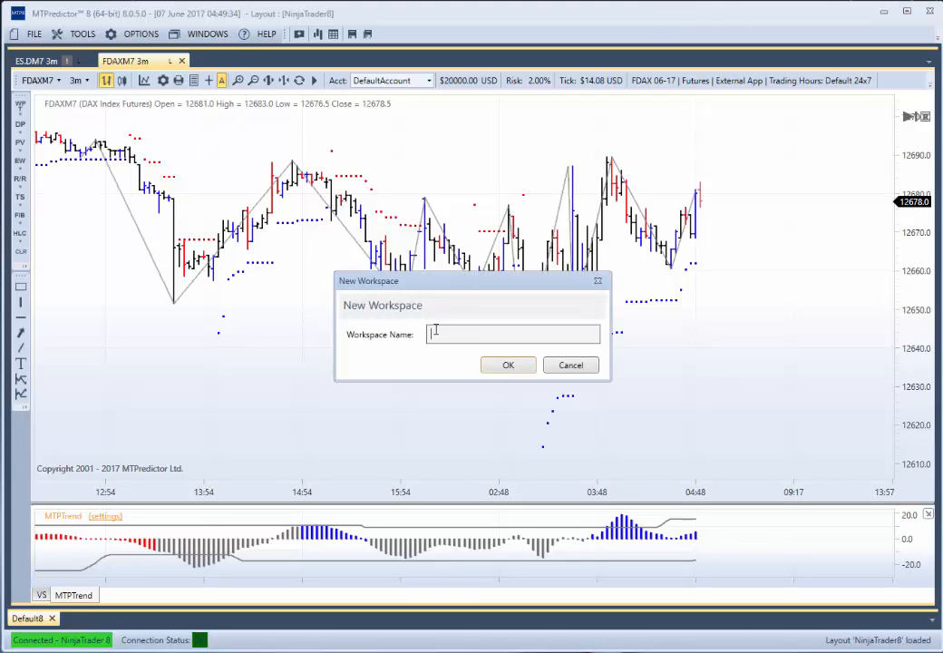
text(Forex2)
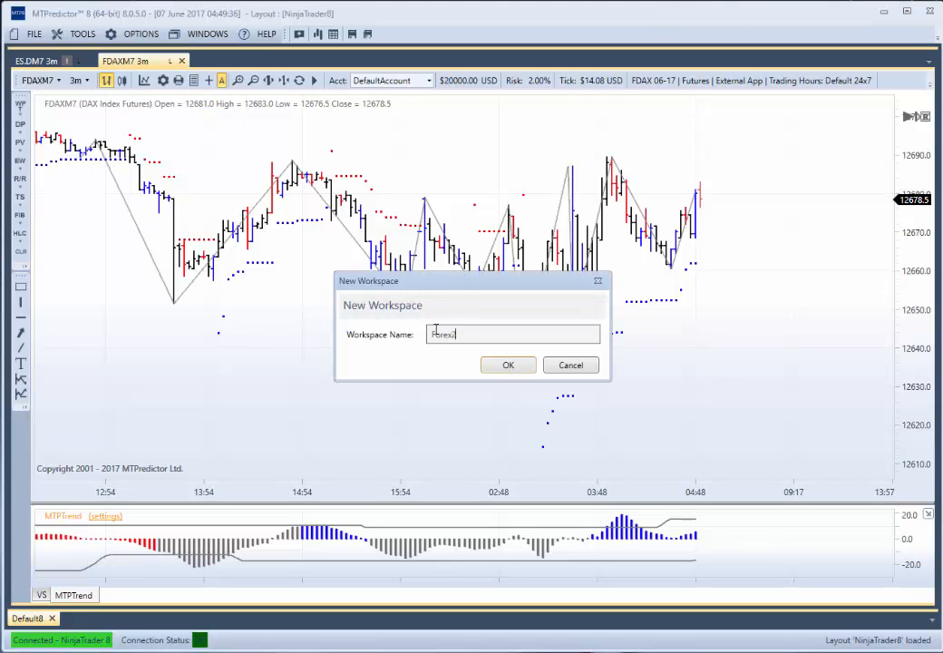
click(508, 365)
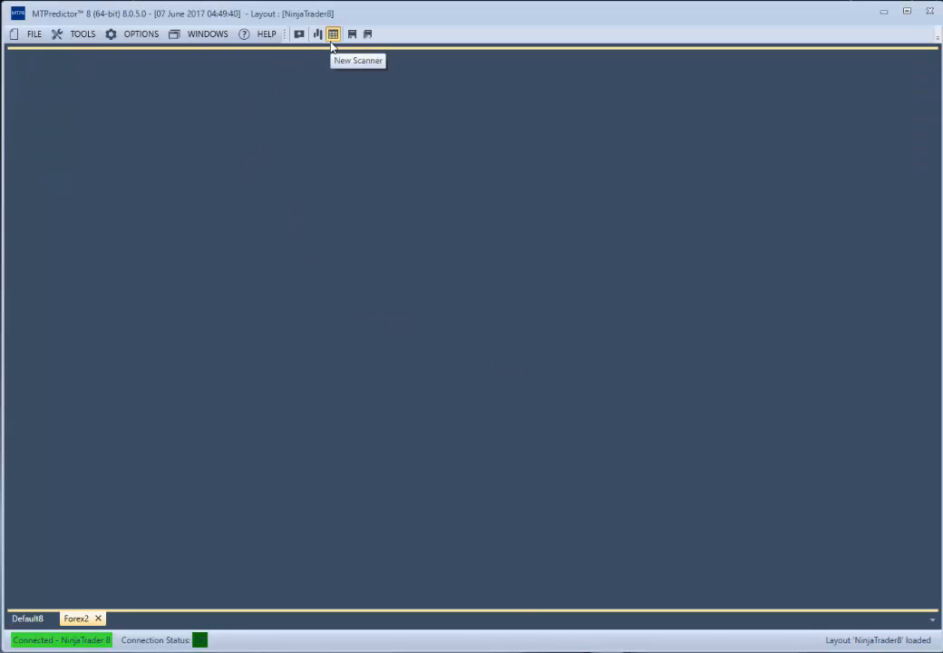
Add a new scanner to the Forex2 workspace and size it to about a third of the window's width
click(333, 34)
click(506, 367)
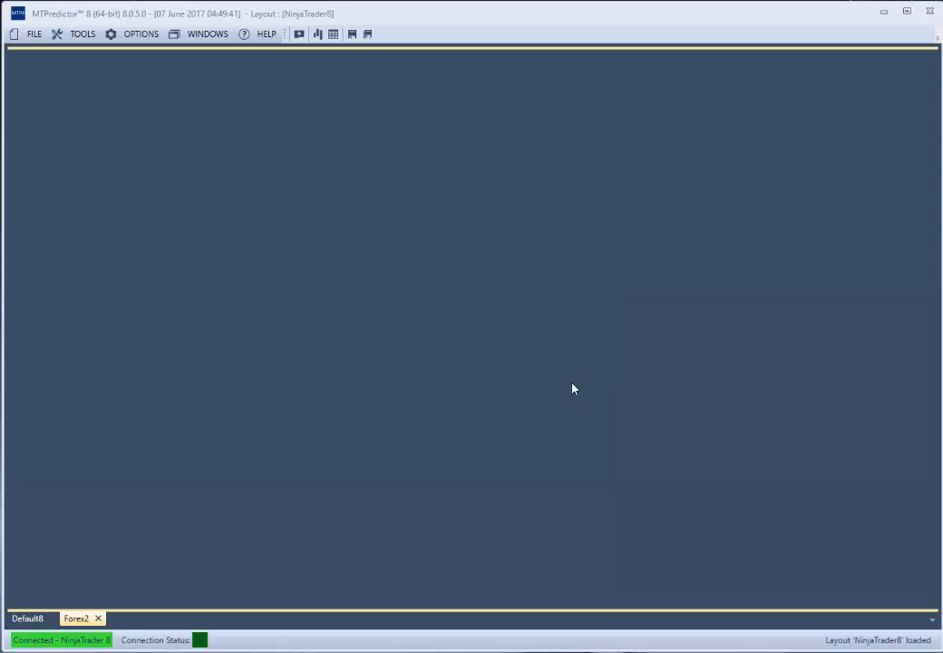
drag(797, 343, 626, 328)
Set the scanner's symbol list to Forex and its period to 15m, and download the data
click(819, 143)
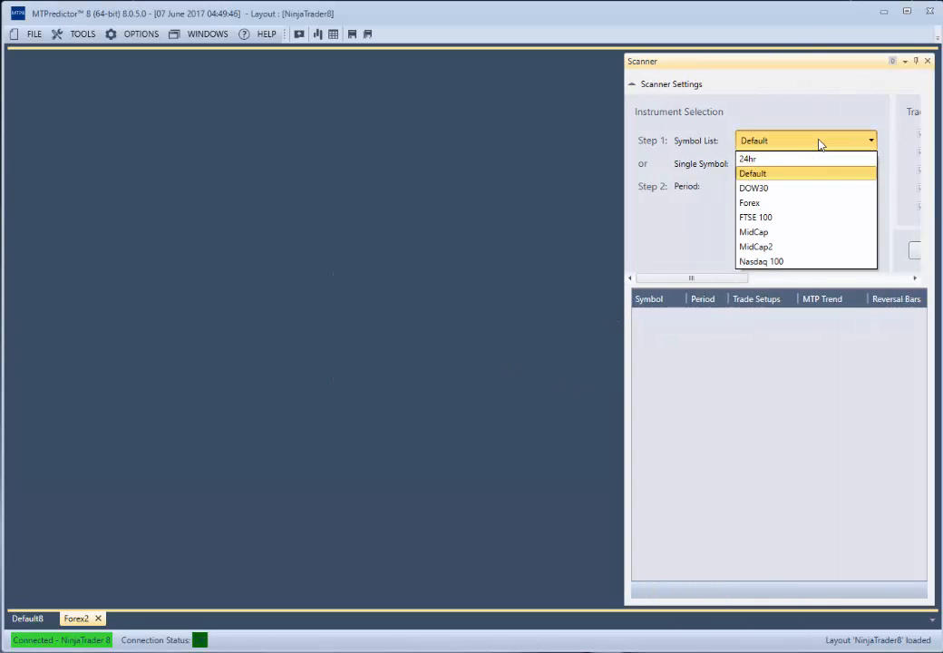
click(770, 203)
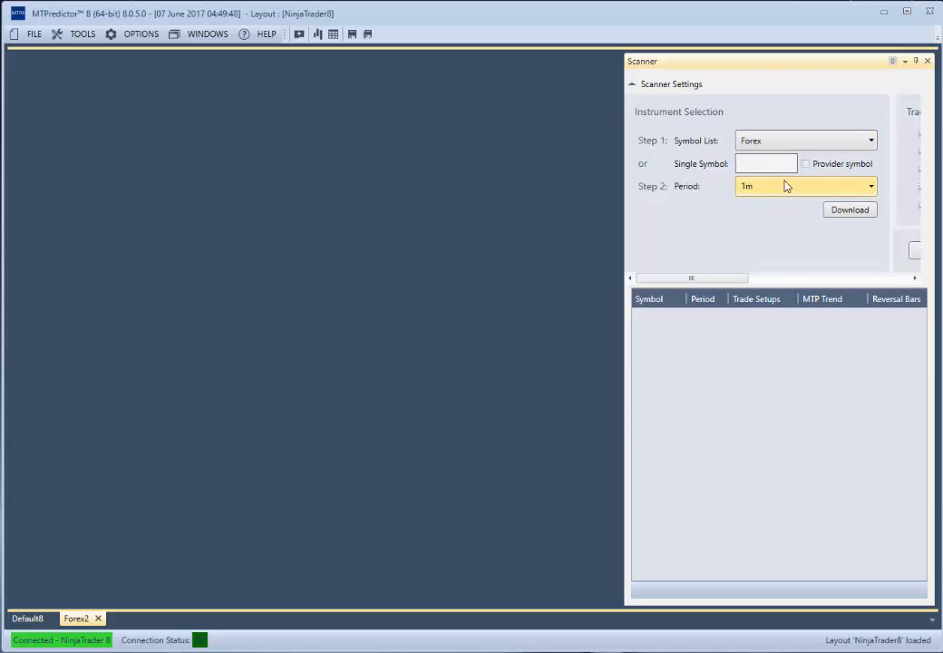
click(787, 186)
click(764, 268)
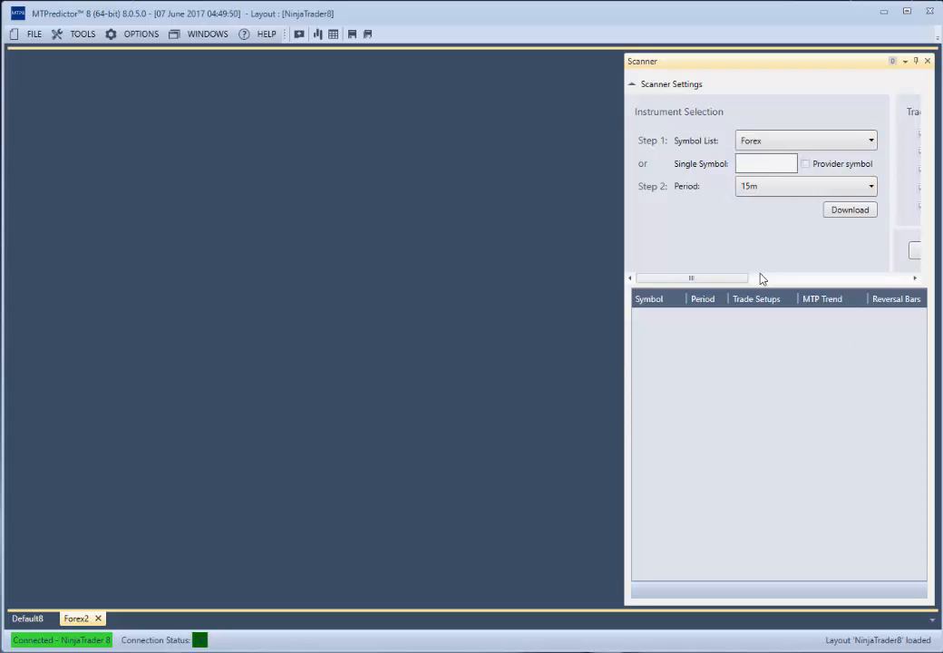
click(838, 214)
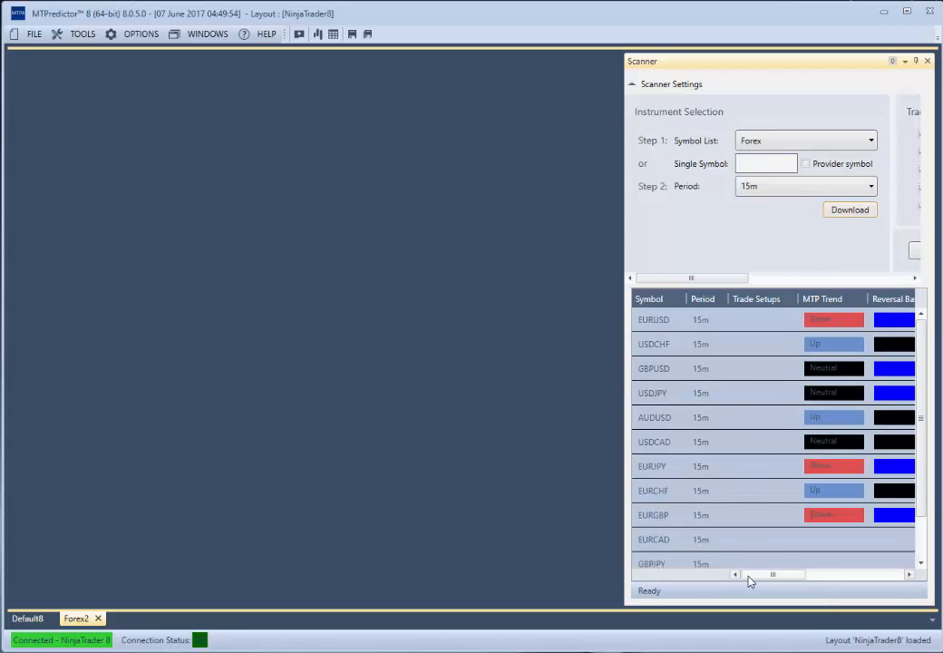
Open a new chart for EURUSD from the scanner's symbol list
mouse_move(748, 578)
mouse_down()
mouse_move(791, 570)
mouse_move(734, 576)
mouse_up()
click(655, 323)
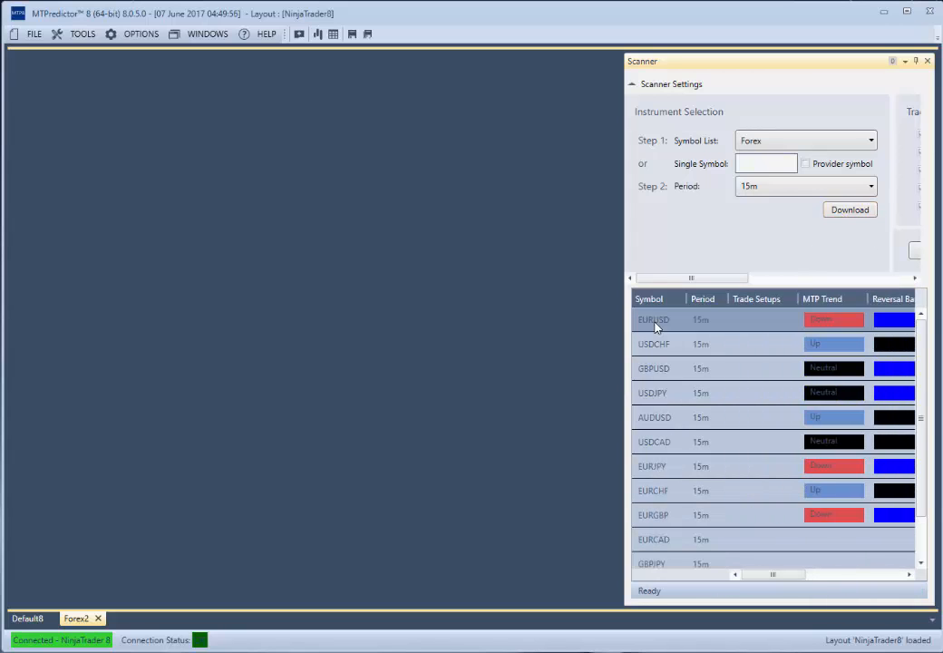
right_click(655, 324)
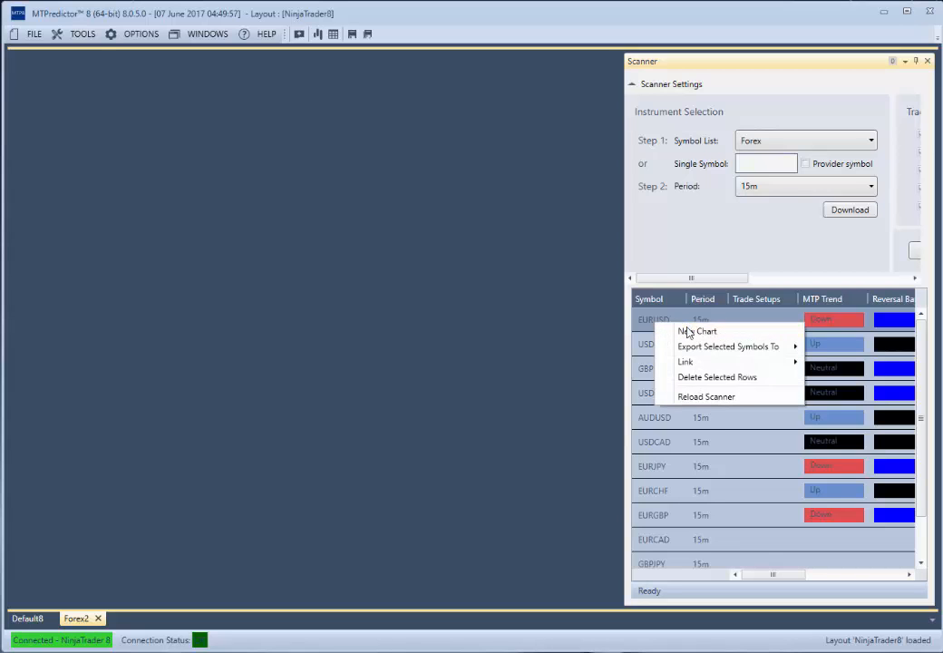
click(687, 330)
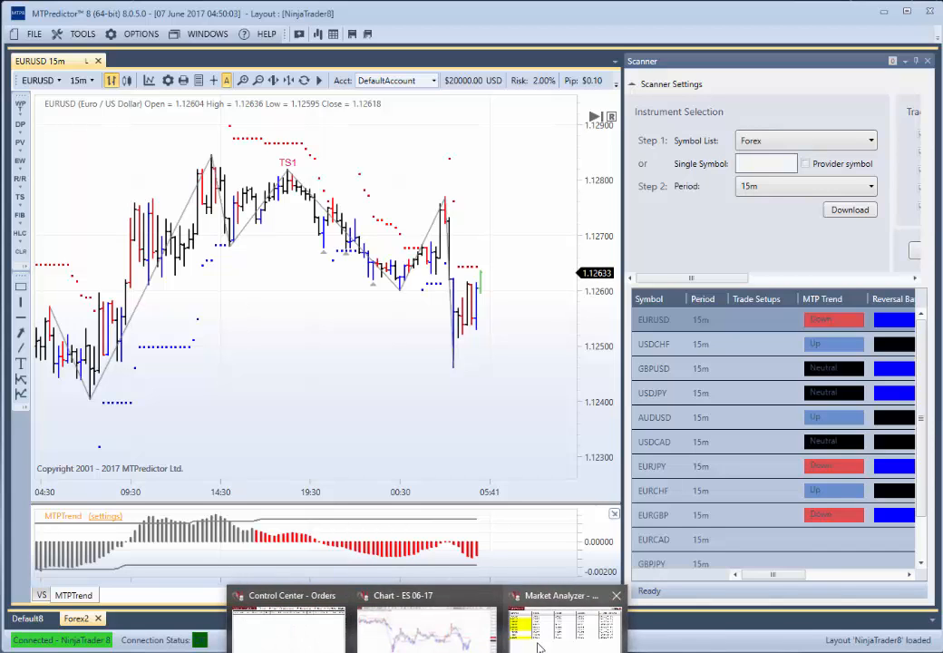
Switch to NinjaTrader's Market Analyzer to check the forex tab's 15-minute data feed
click(506, 591)
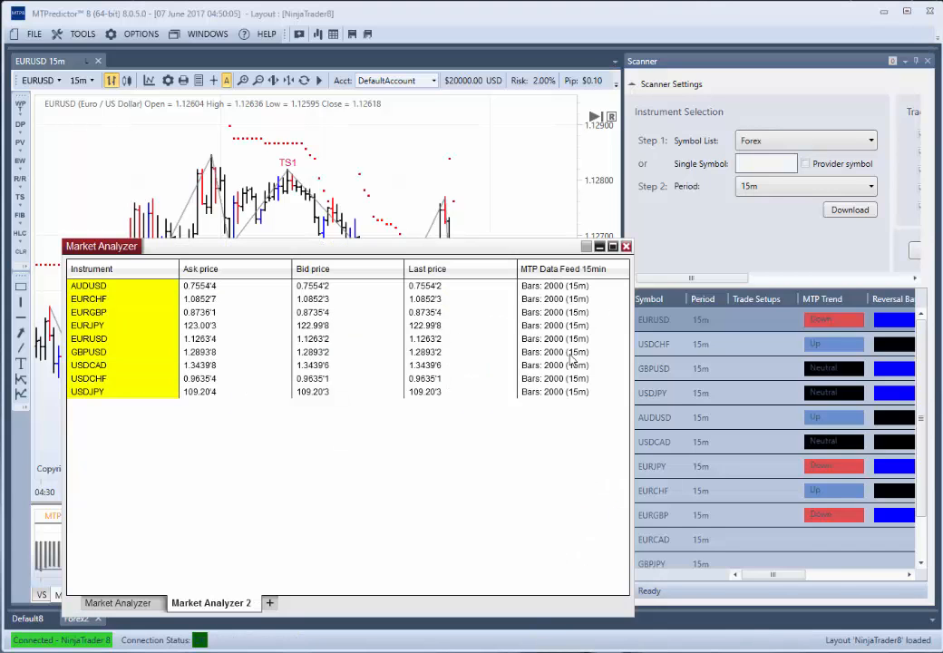
Switch to MTPredictor, view the EURUSD chart at the 1h period and return it to 15m
click(355, 174)
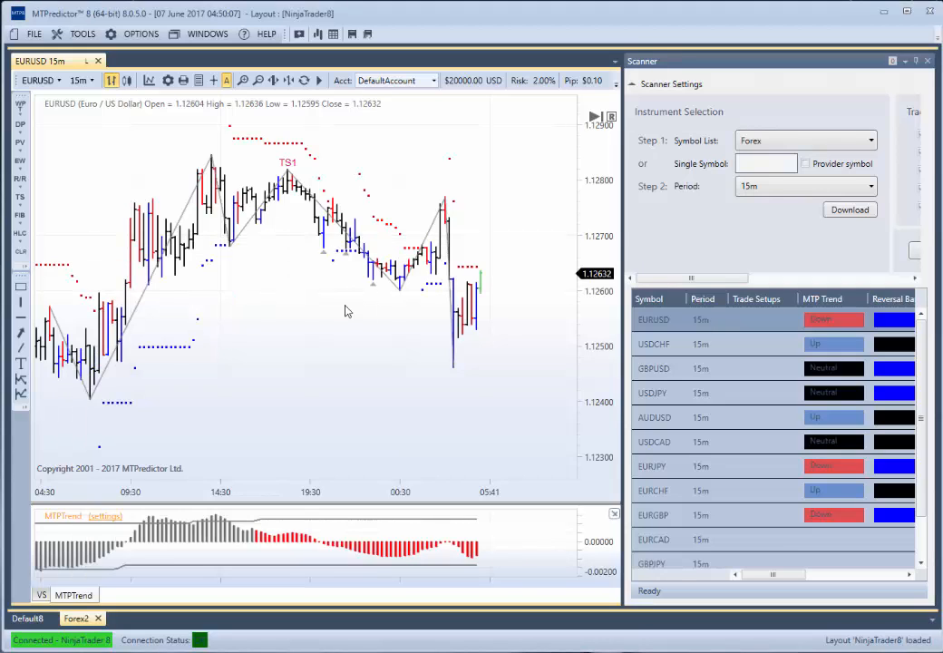
mouse_move(345, 308)
mouse_down()
mouse_move(373, 316)
mouse_move(341, 318)
mouse_up()
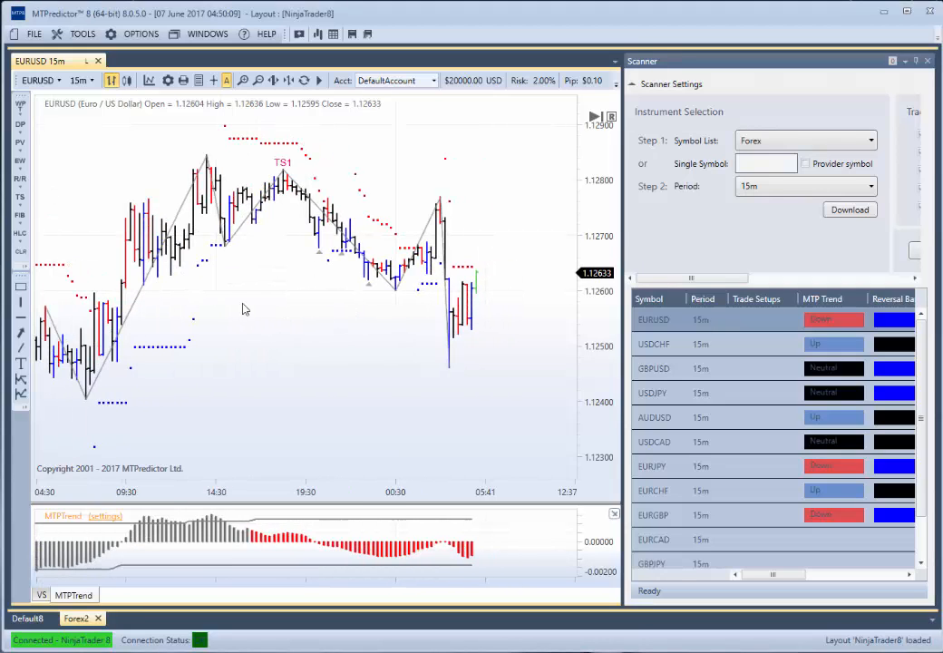
click(78, 79)
click(100, 205)
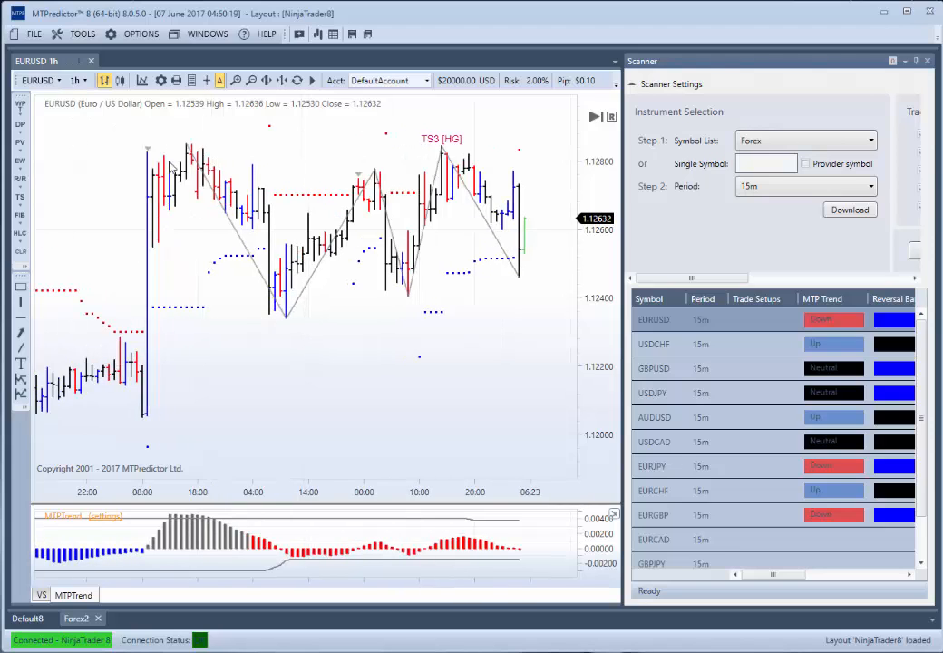
click(78, 80)
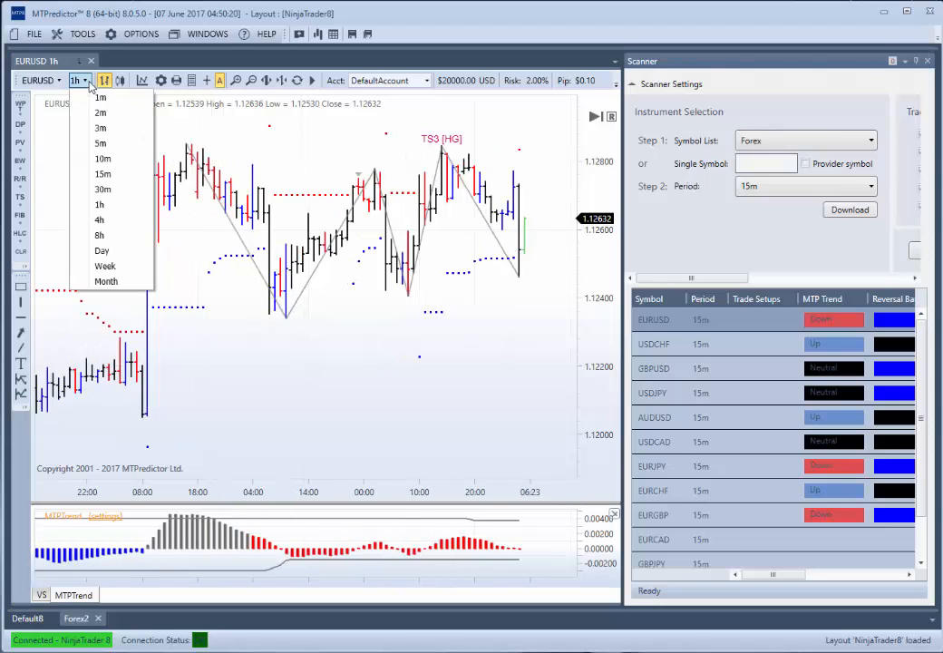
click(103, 174)
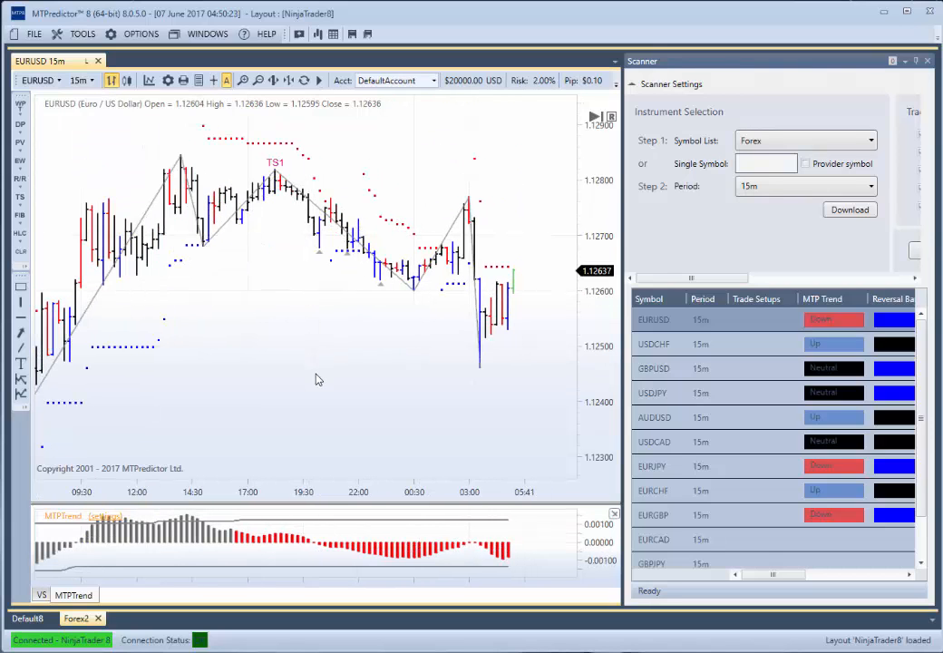
Switch to NinjaTrader's Market Analyzer and compare the MTP data feed columns on the futures and forex tabs
mouse_move(427, 651)
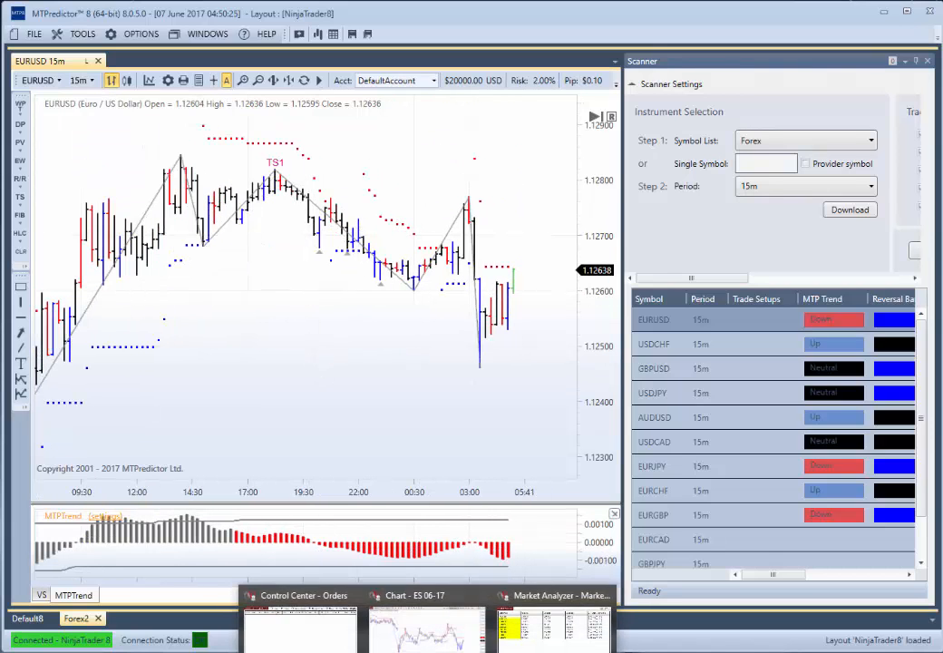
click(555, 638)
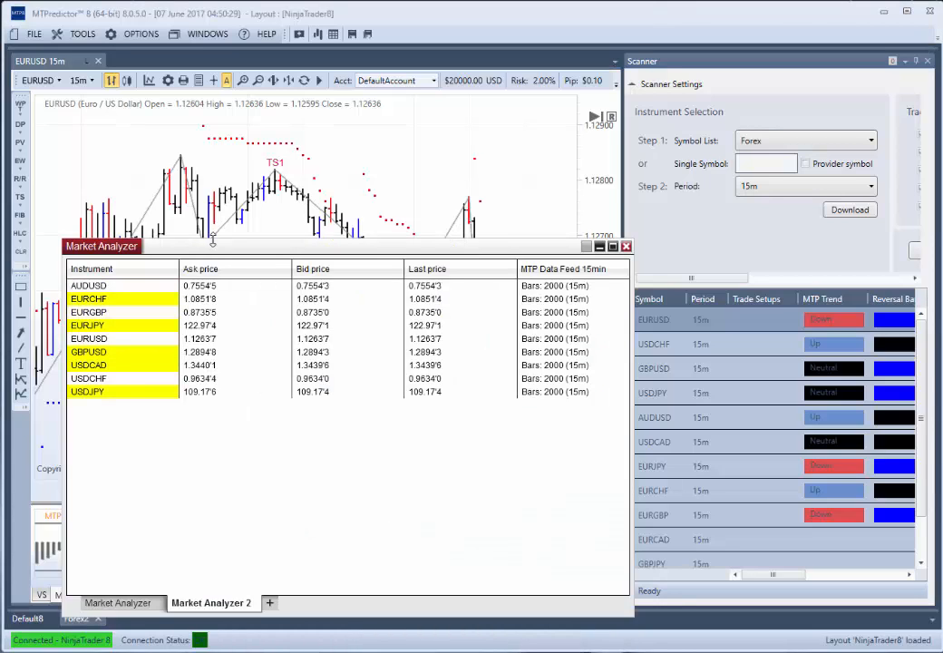
right_click(225, 429)
click(241, 455)
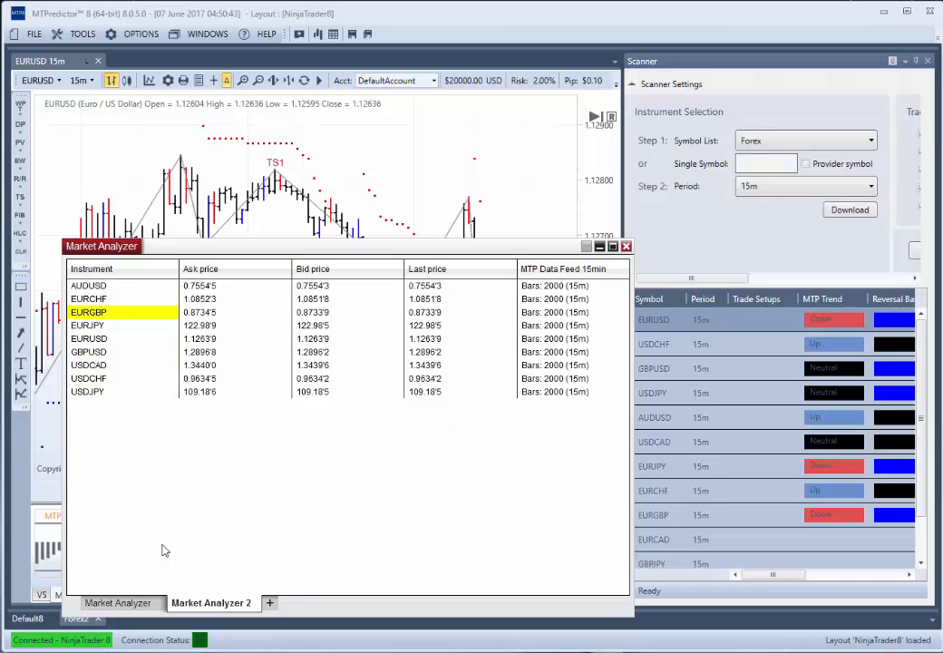
click(116, 607)
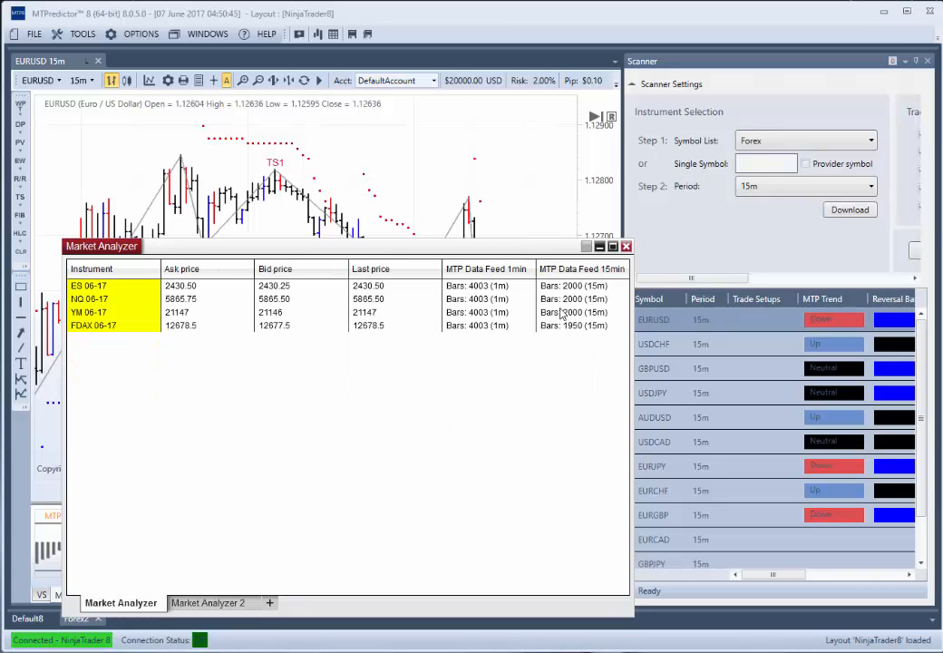
click(216, 603)
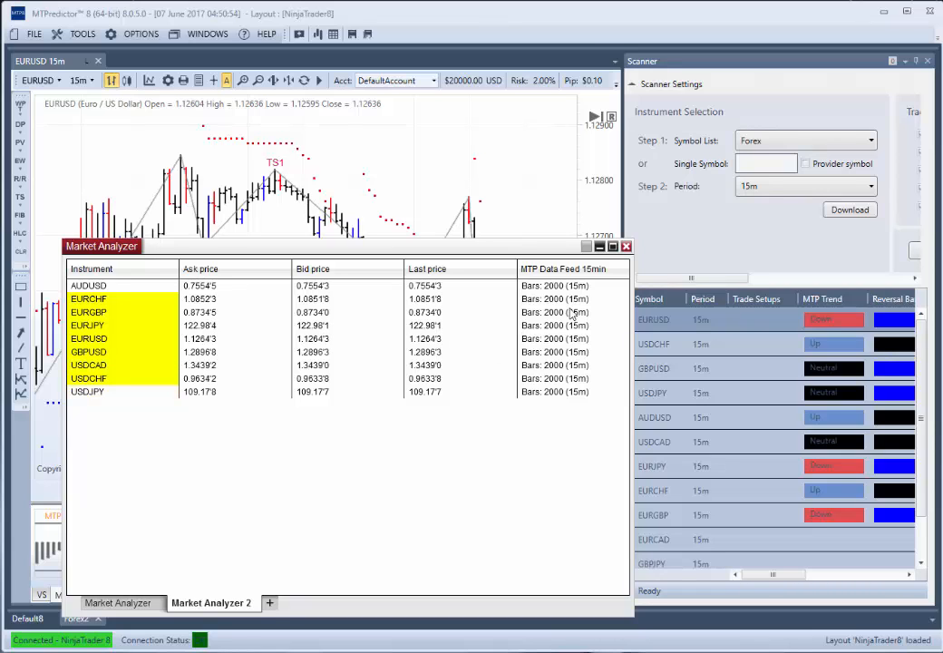
Switch back to MTPredictor and show the Default8 workspace with the futures charts
click(446, 189)
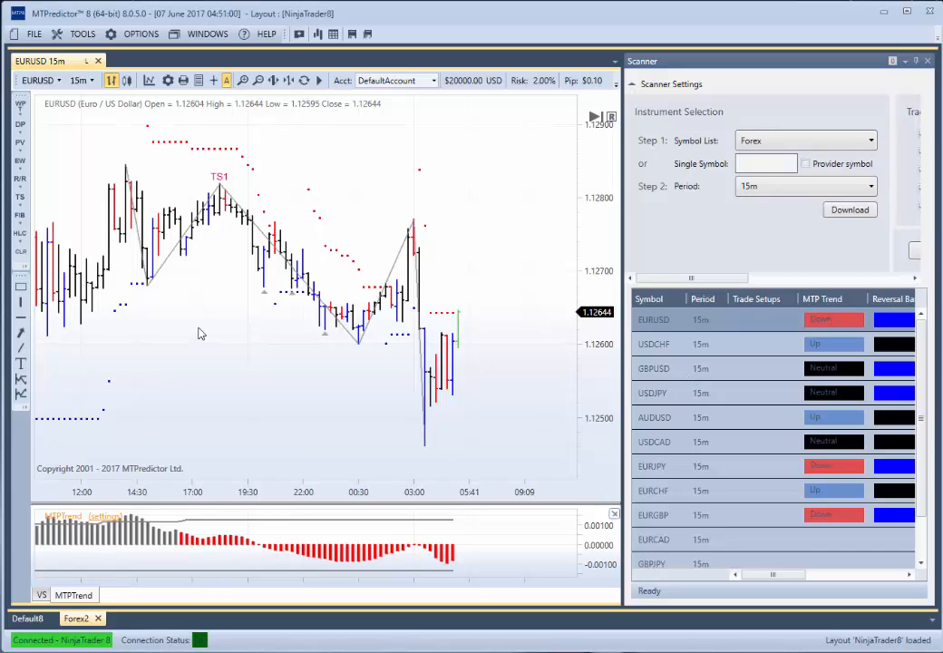
drag(221, 328, 244, 325)
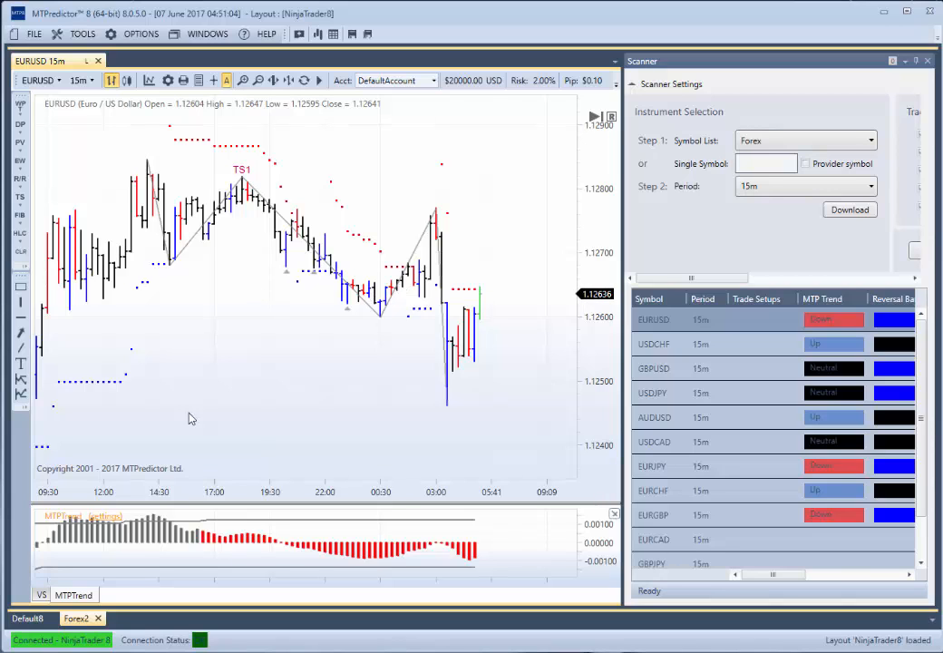
click(27, 619)
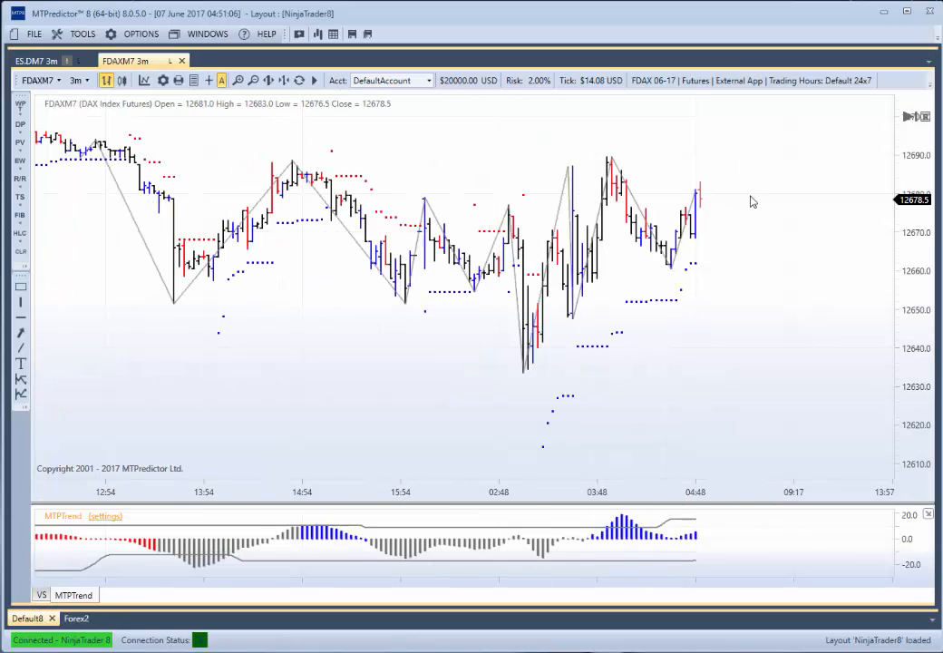